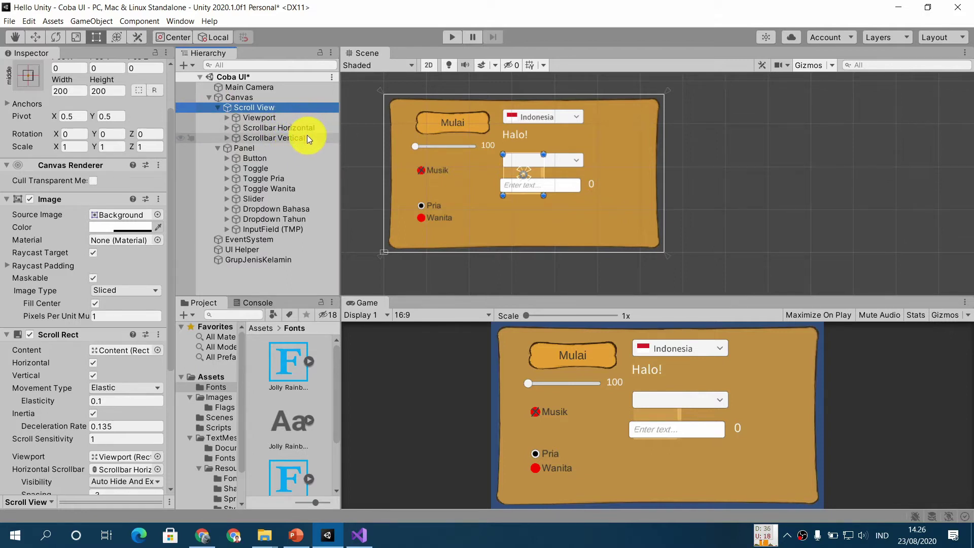
Step: Deactivate the Panel object in the Canvas so only the Scroll View is shown
left_click(284, 148)
left_click(35, 68)
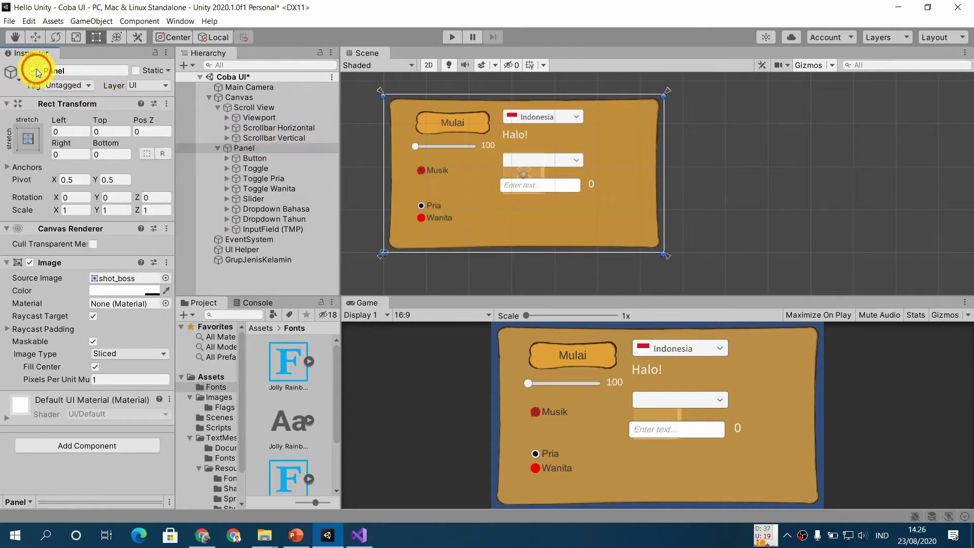
left_click(287, 117)
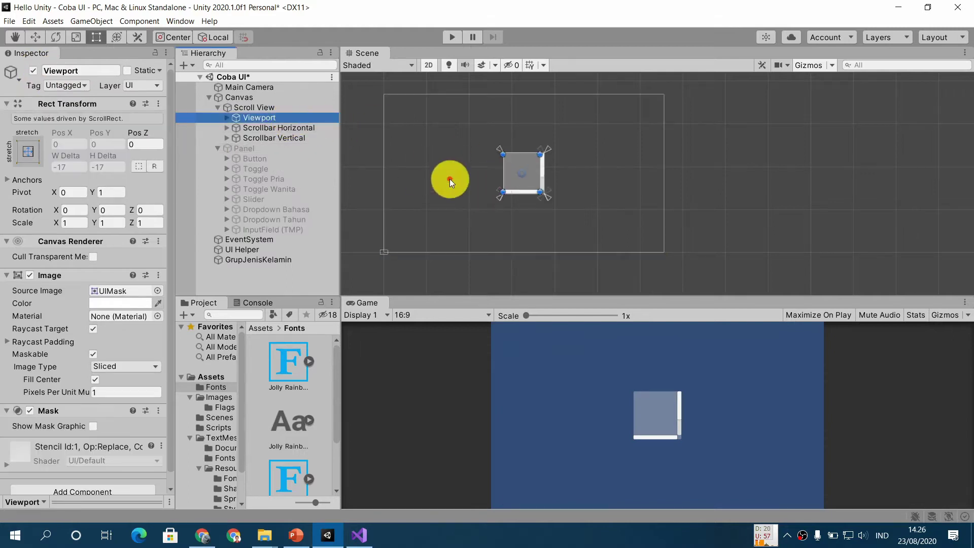
Step: Set the Scroll View's anchors to stretch in both directions and make it fill the whole Canvas
left_click(301, 107)
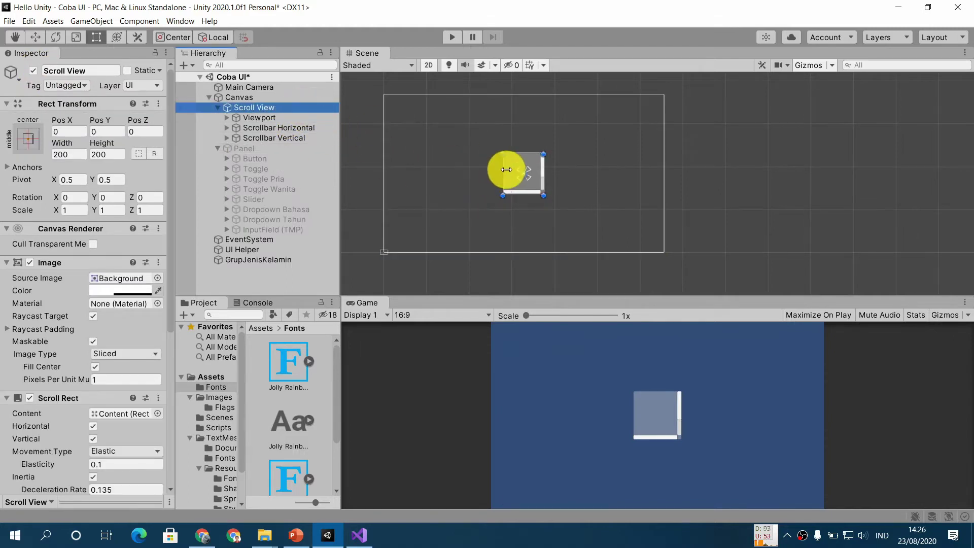
left_click(30, 141)
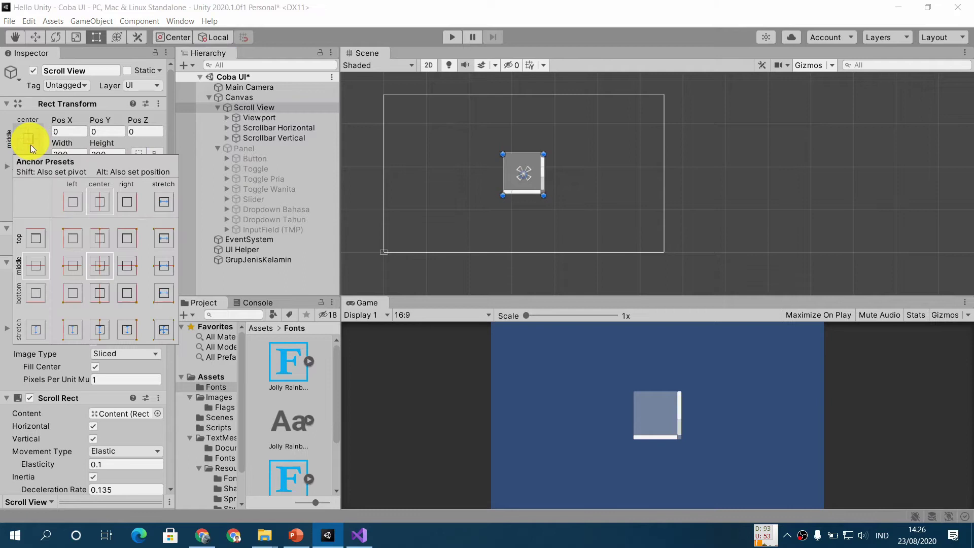
left_click(164, 330)
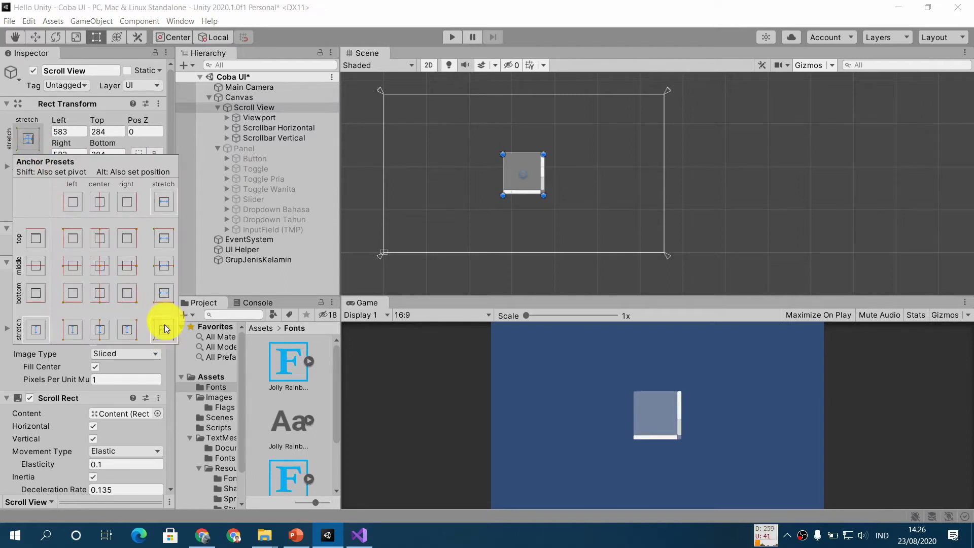
key("alt")
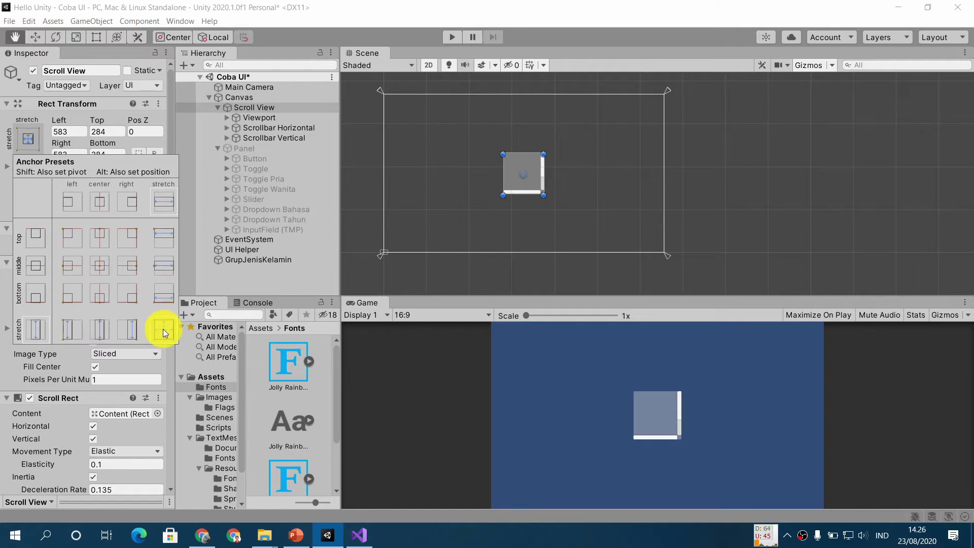
left_click(163, 329, "alt")
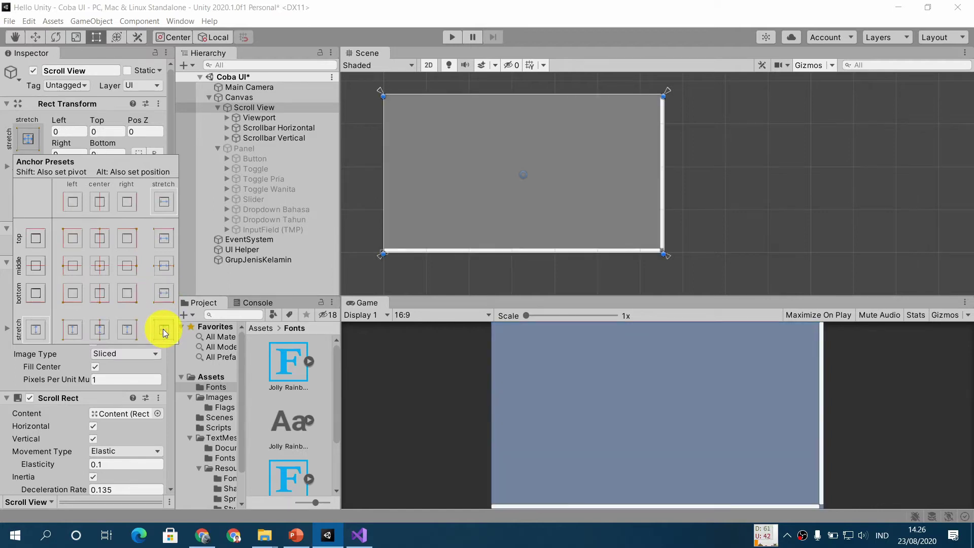
key("alt")
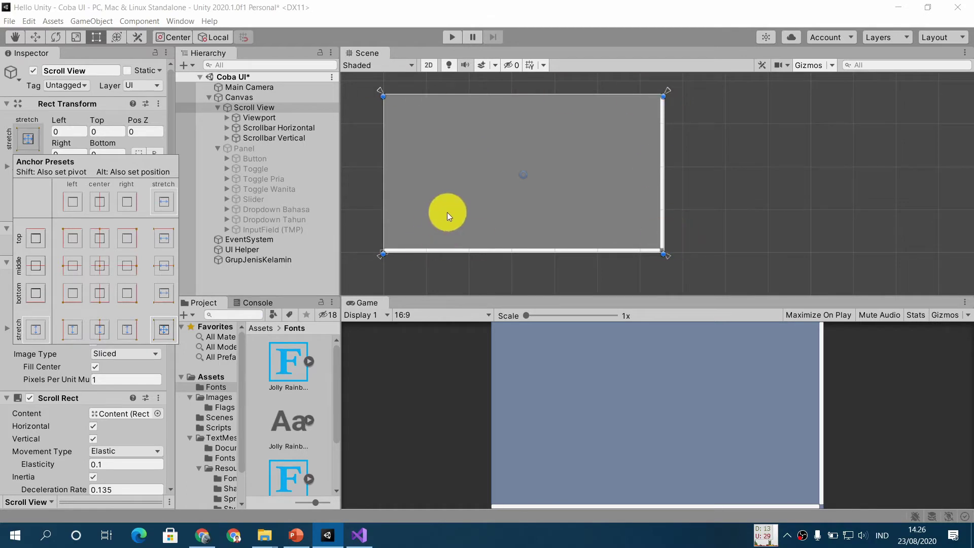
Step: Read the Scroll View slide in PowerPoint and compare it with the Scroll View, Viewport and Content objects in Unity
mouse_move(296, 540)
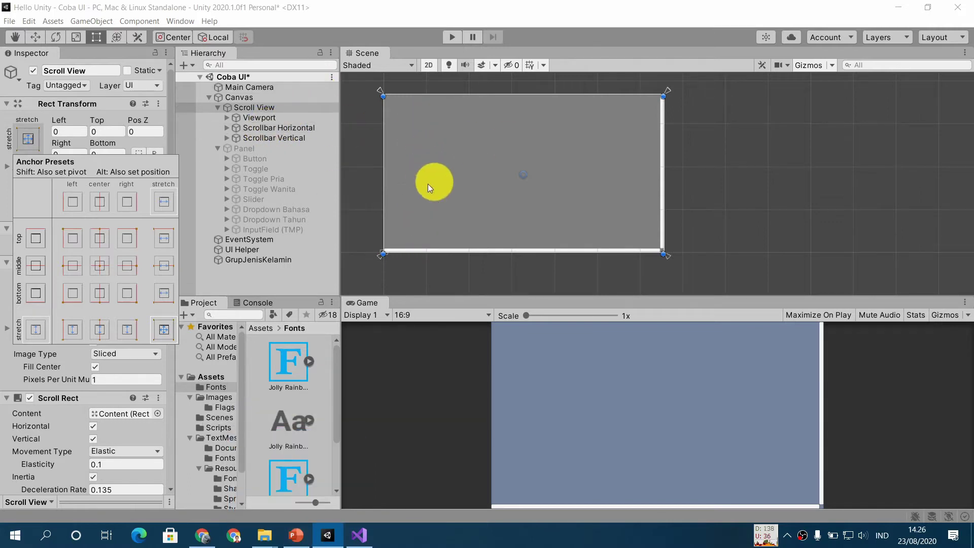
left_click(297, 535)
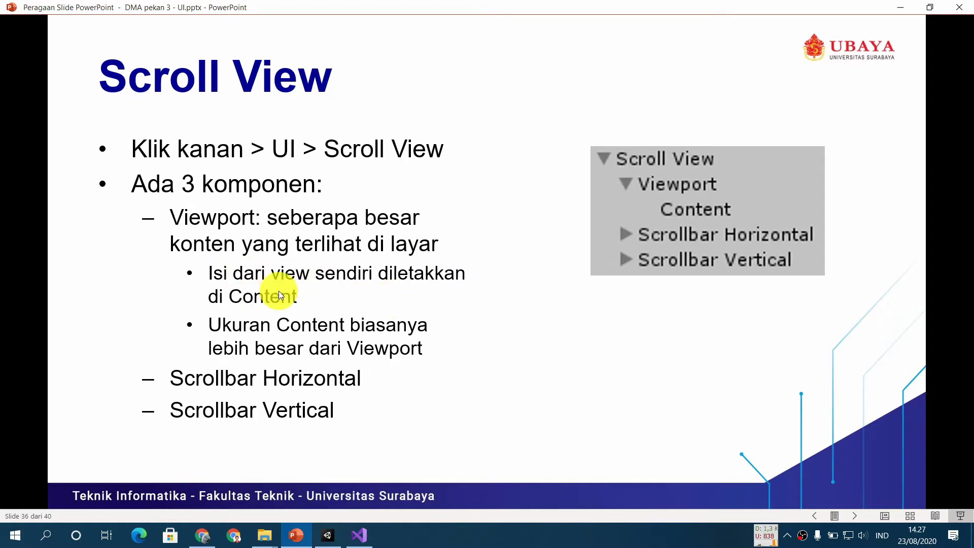
left_click(328, 535)
left_click(227, 118)
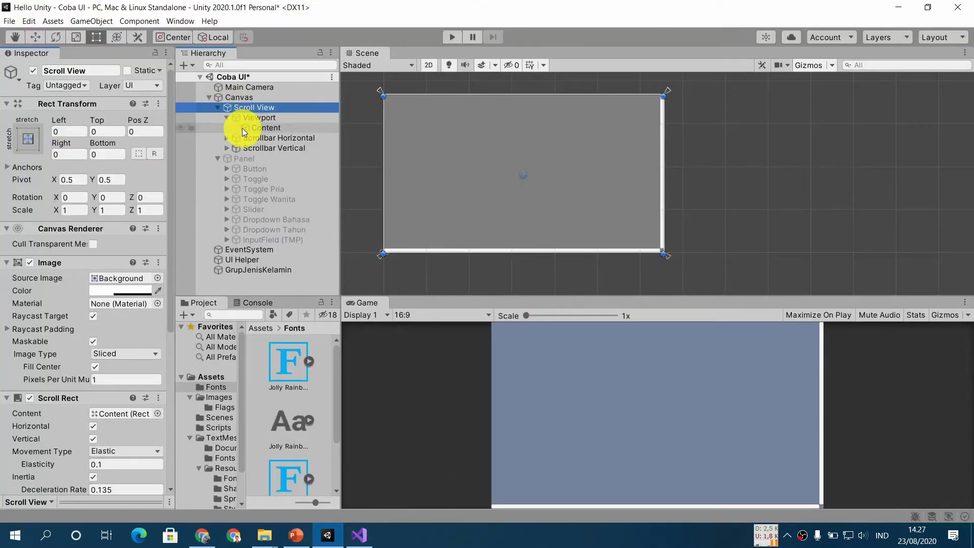
left_click(263, 128)
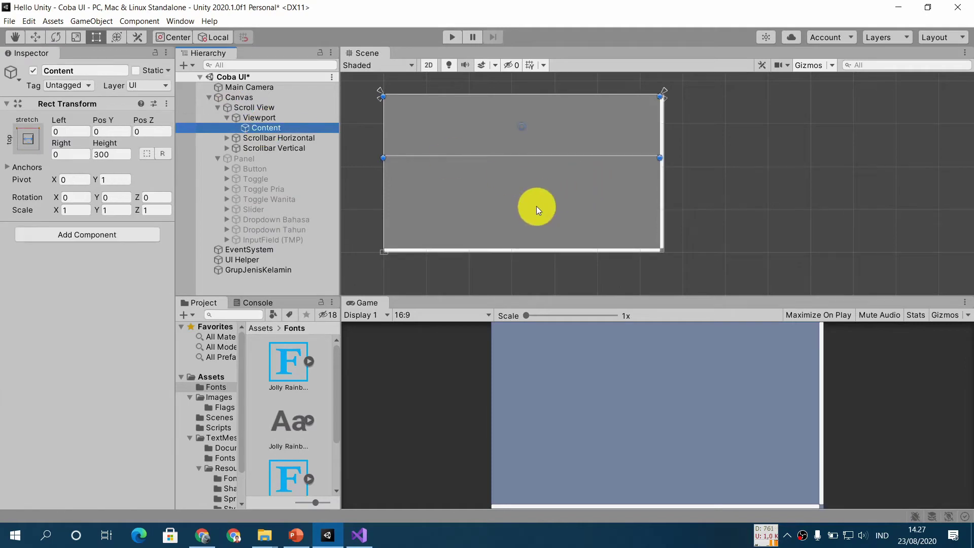
left_click(272, 118)
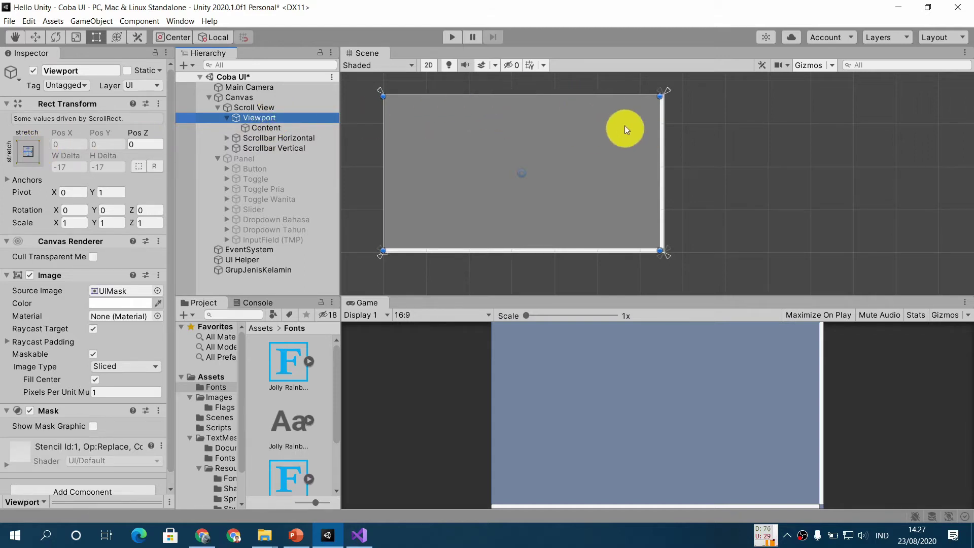
left_click(292, 108)
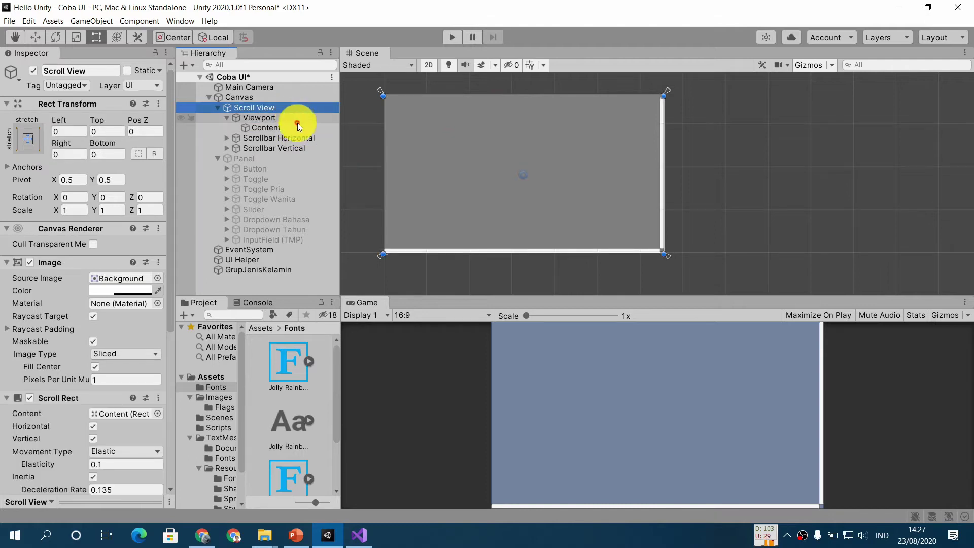
left_click(298, 118)
Step: Anchor the Scroll View to the middle center and shrink it so it is inset from all Canvas edges
left_click(297, 109)
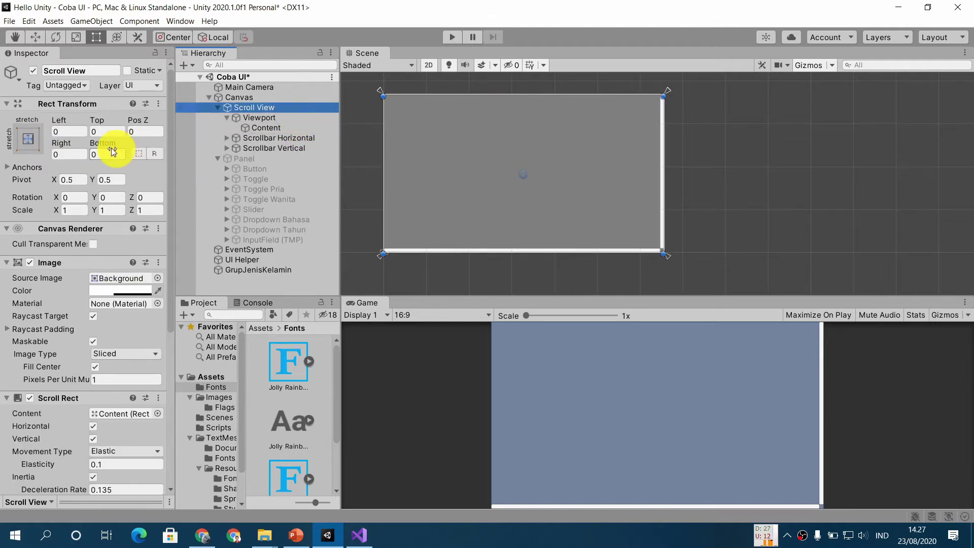
left_click(28, 138)
left_click(102, 269)
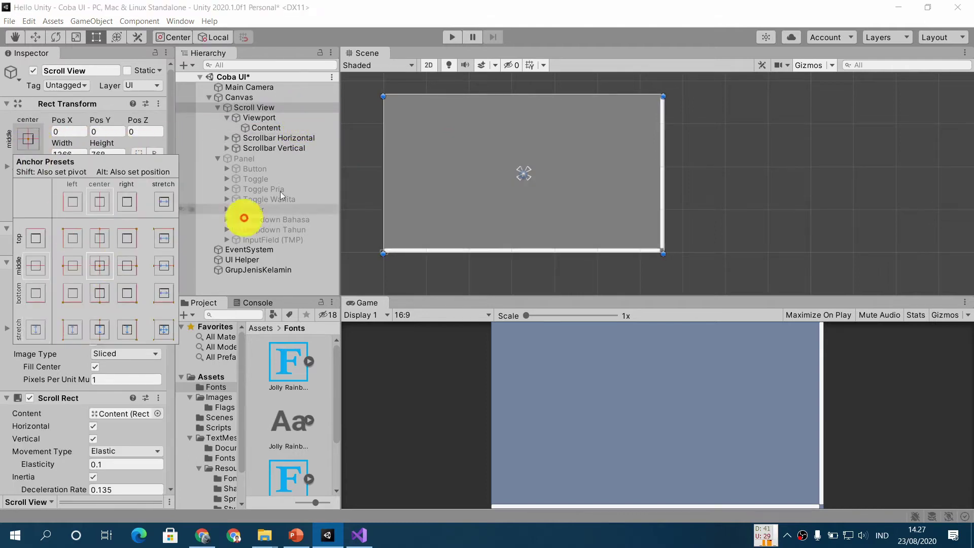
left_click_drag(381, 96, 399, 113)
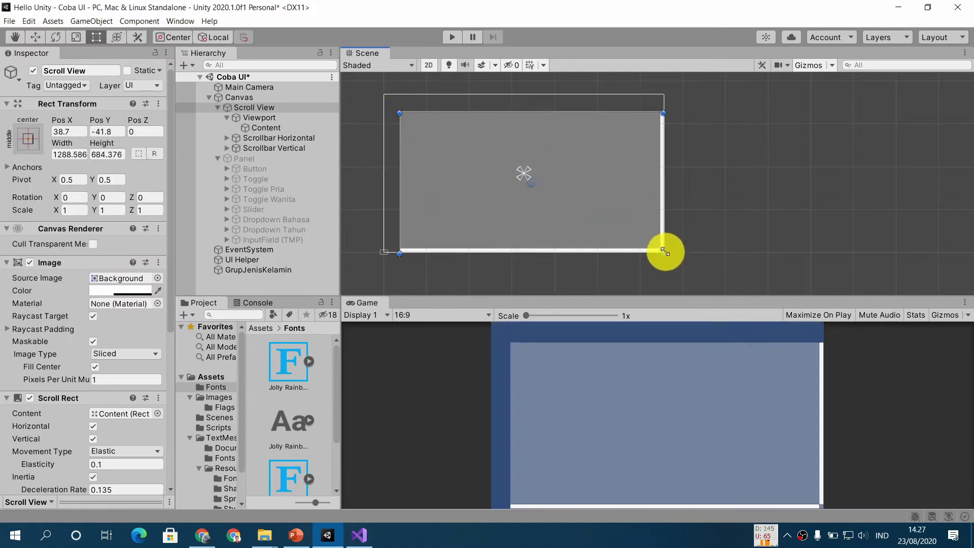
left_click_drag(662, 251, 633, 223)
Step: Extend the Content object's lower edge well below the Viewport, to a height of about 1099
left_click(290, 126)
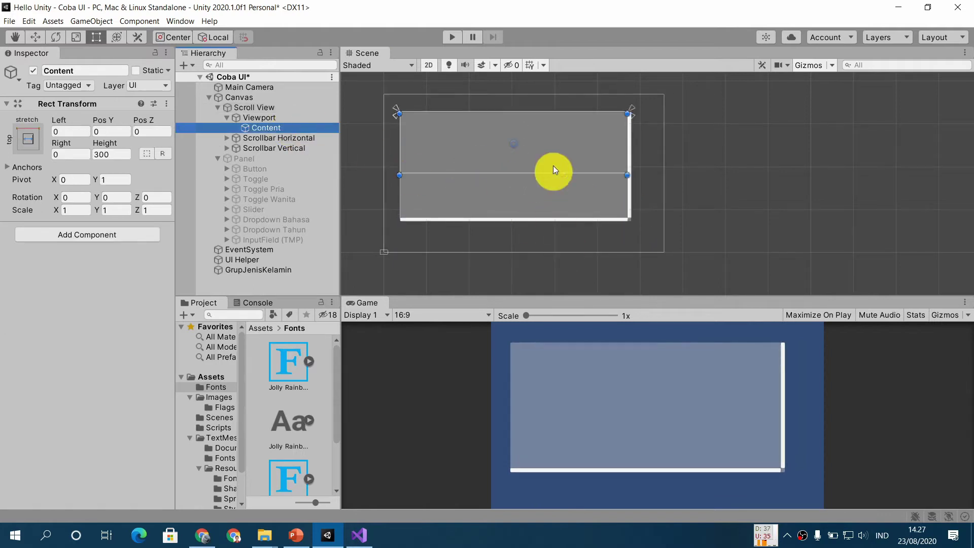
left_click_drag(558, 173, 558, 293)
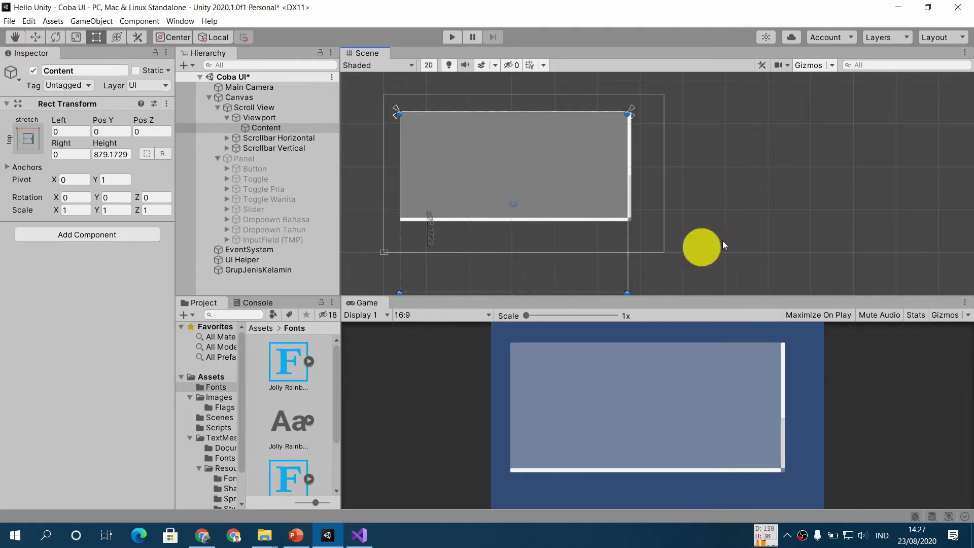
middle_click_drag(736, 233, 745, 180)
left_click_drag(619, 242, 620, 285)
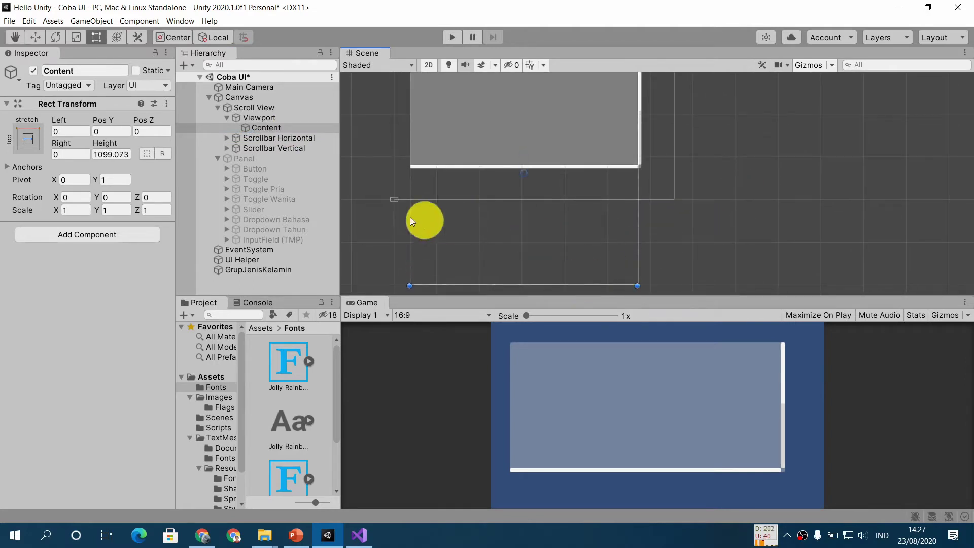
Step: Copy the Panel's controls, Button through InputField (TMP), into the Viewport beside Content and enlarge them together beyond the Viewport's lower edge
left_click(274, 161)
left_click(273, 169)
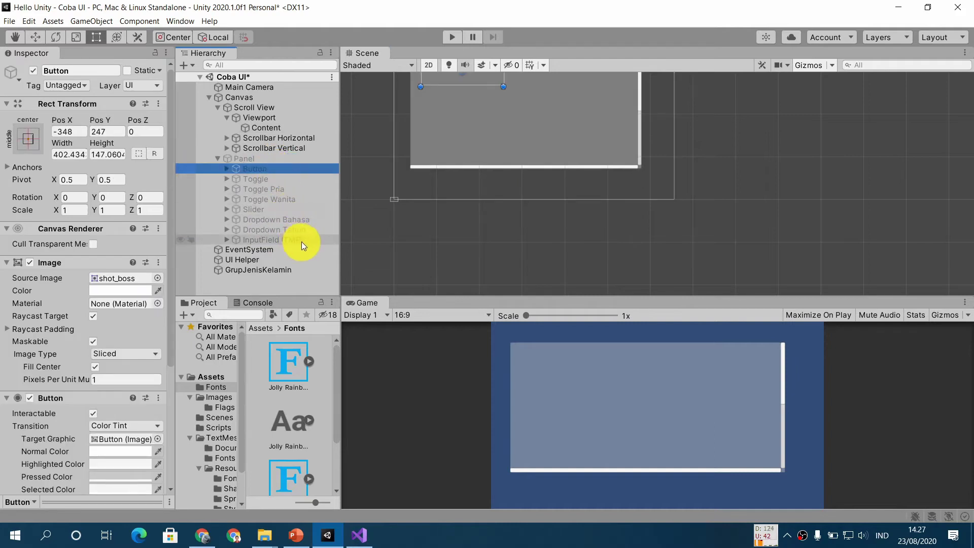
left_click(302, 238, "shift")
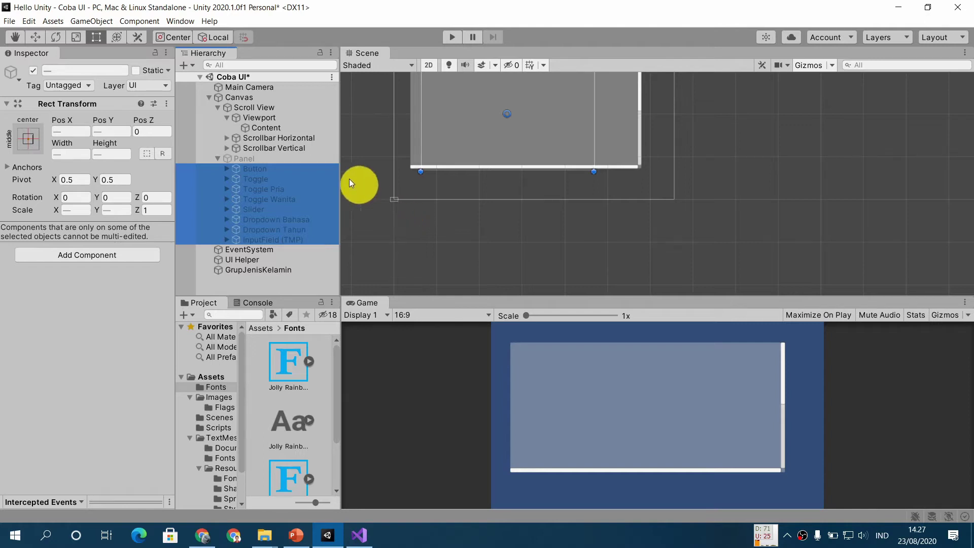
left_click(290, 126)
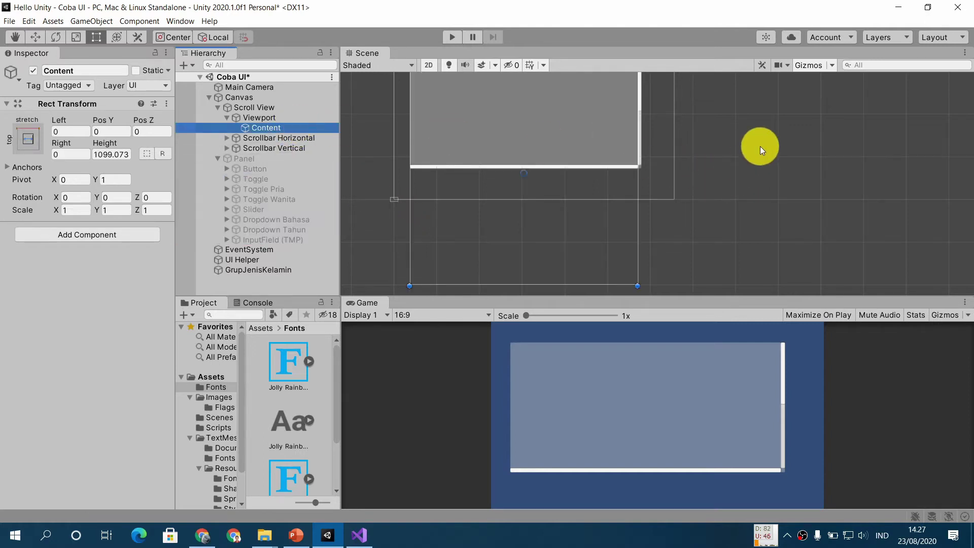
key("ctrl+v")
middle_click_drag(762, 151, 728, 150)
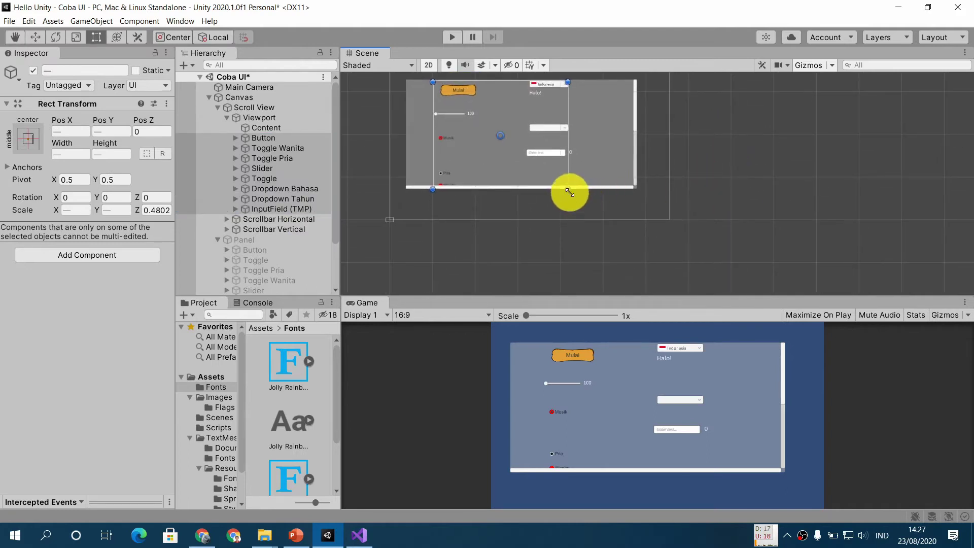
left_click_drag(569, 191, 626, 287)
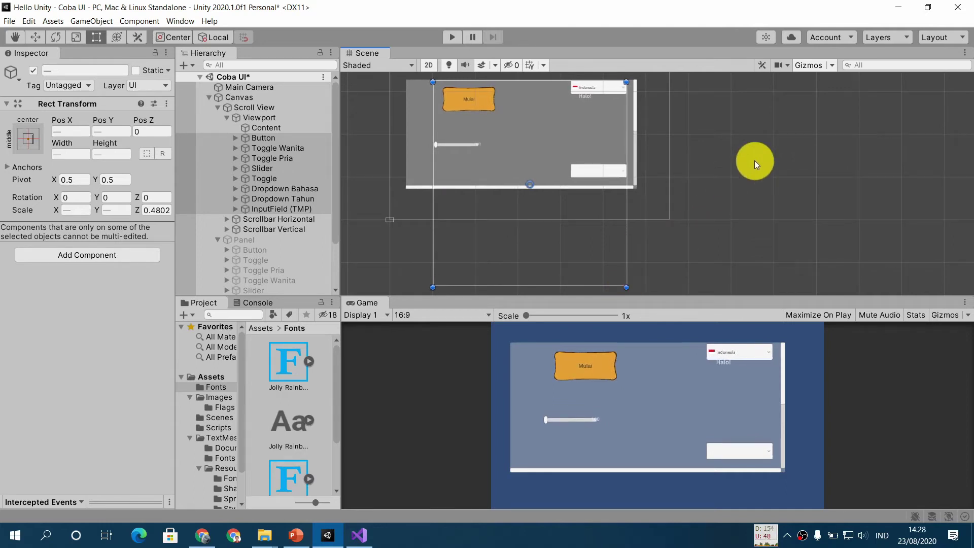
Step: Examine where the pasted controls sit relative to the Content object in the Viewport's hierarchy
left_click(293, 148)
key("Down")
key("Down")
left_click(294, 137)
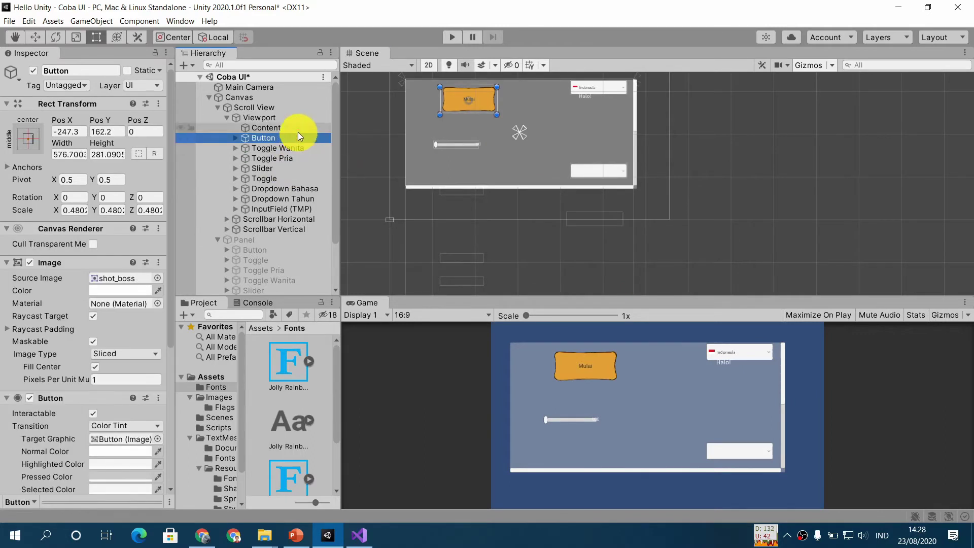
left_click(297, 128)
key("Up")
key("Down")
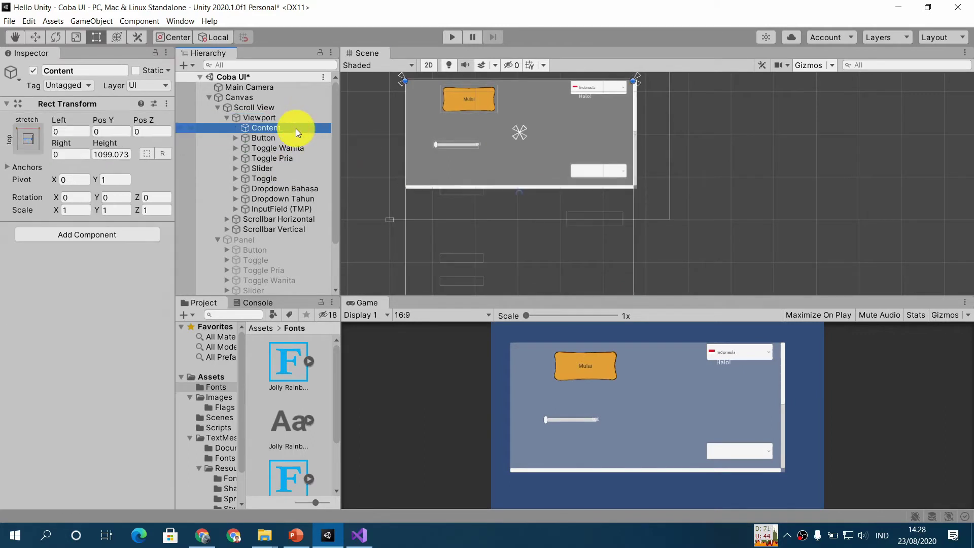
left_click(296, 137)
left_click(297, 127)
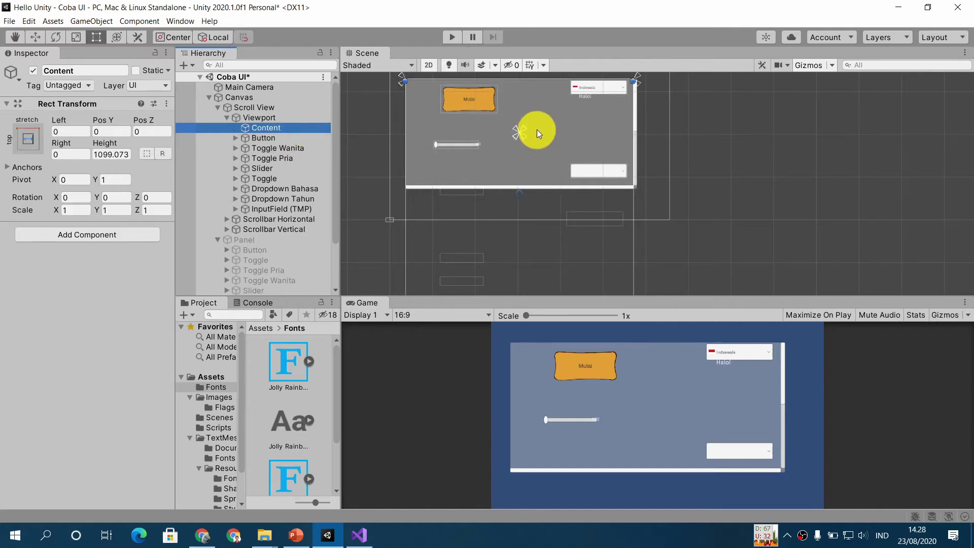
Step: Make all pasted controls, Button through InputField (TMP), children of the Content object
left_click(292, 138)
left_click(298, 209, "shift")
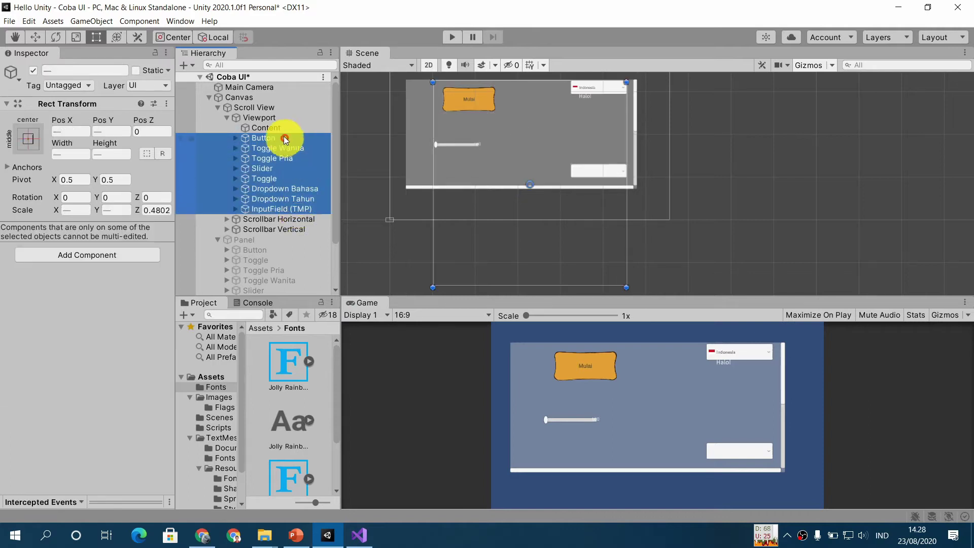
mouse_move(284, 136)
left_mouse_down()
mouse_move(275, 140)
mouse_move(275, 127)
left_mouse_up()
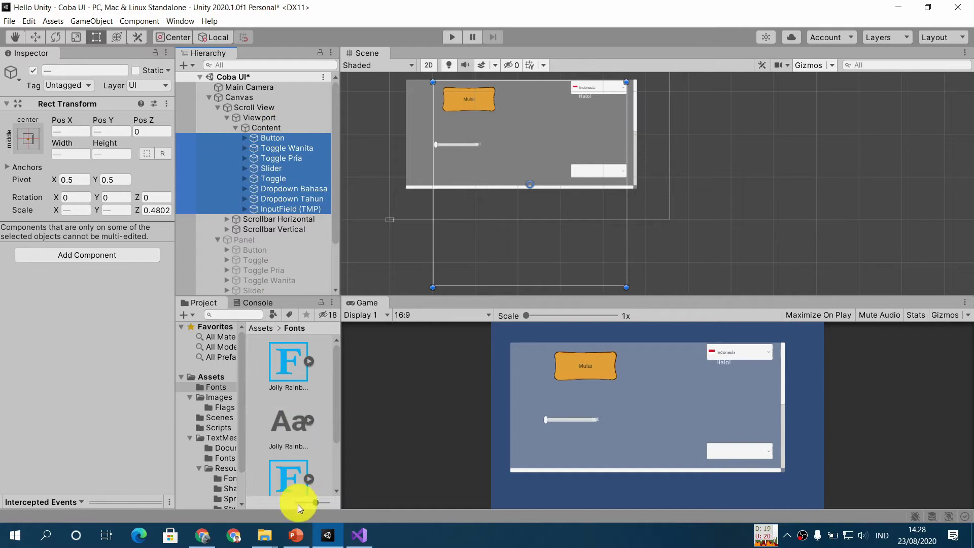
Step: Switch to PowerPoint and read the slide about filling the Scroll View's Content
left_click(295, 536)
left_click(454, 248)
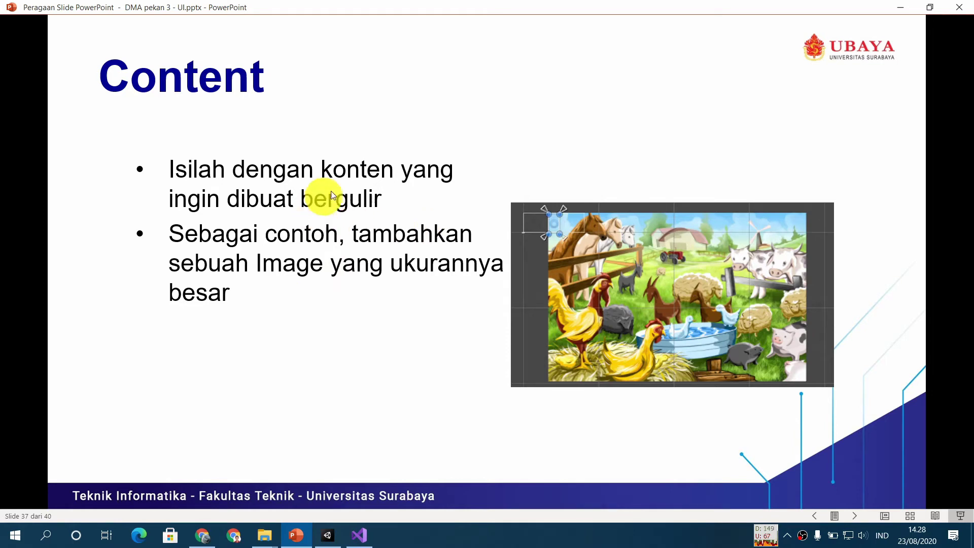
left_click(410, 337)
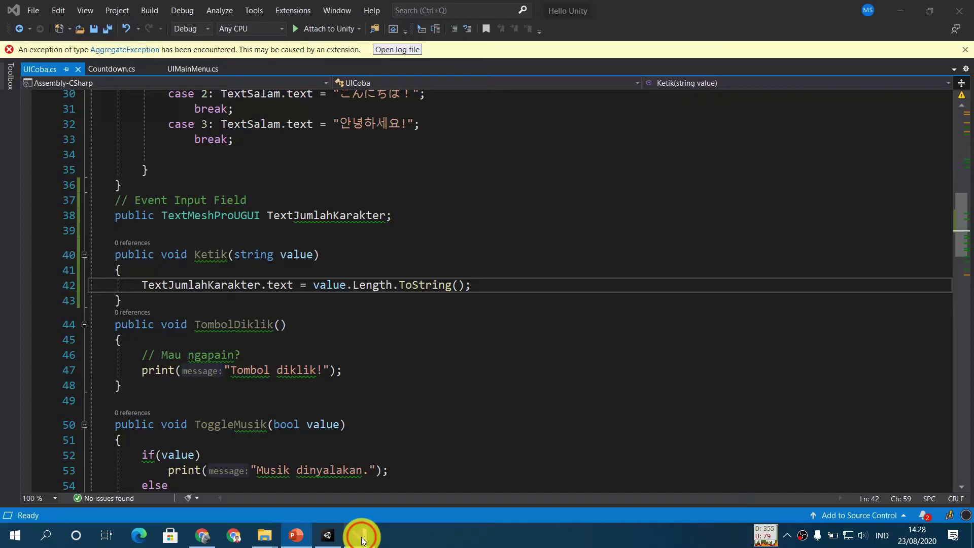
left_click(355, 535)
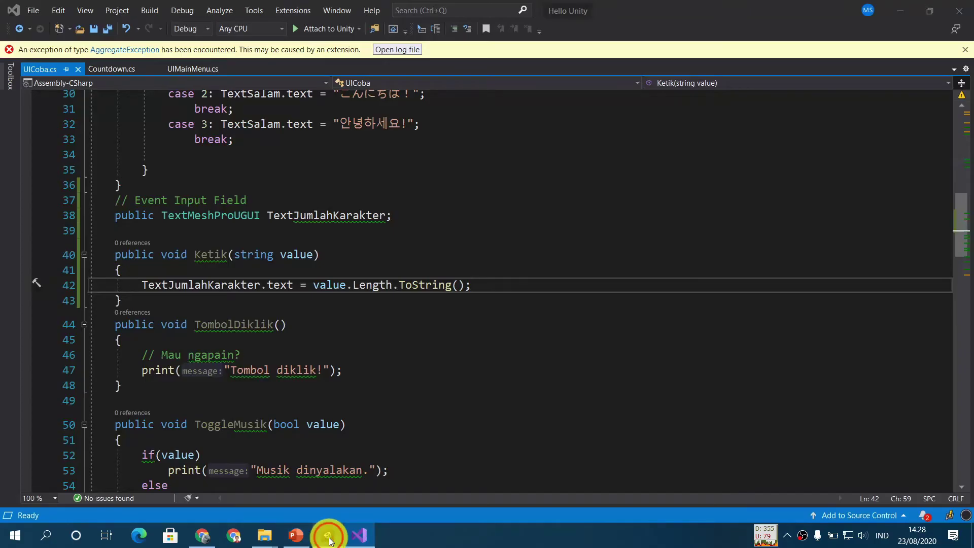
Step: Switch to Unity, start Play mode and test wheel scrolling of the Scroll View's content in the Game view
left_click(329, 539)
left_click(455, 37)
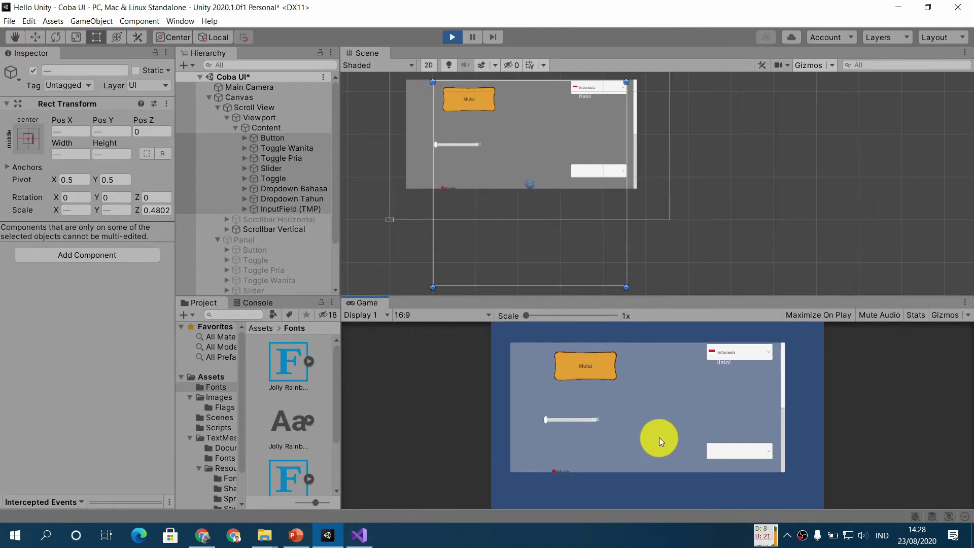
scroll(662, 417, "down", 5)
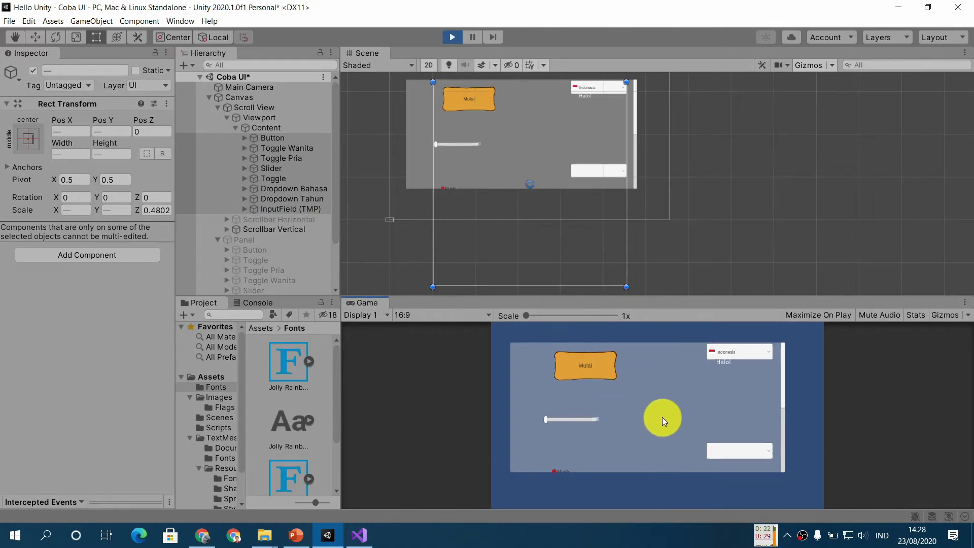
scroll(662, 416, "down", 5)
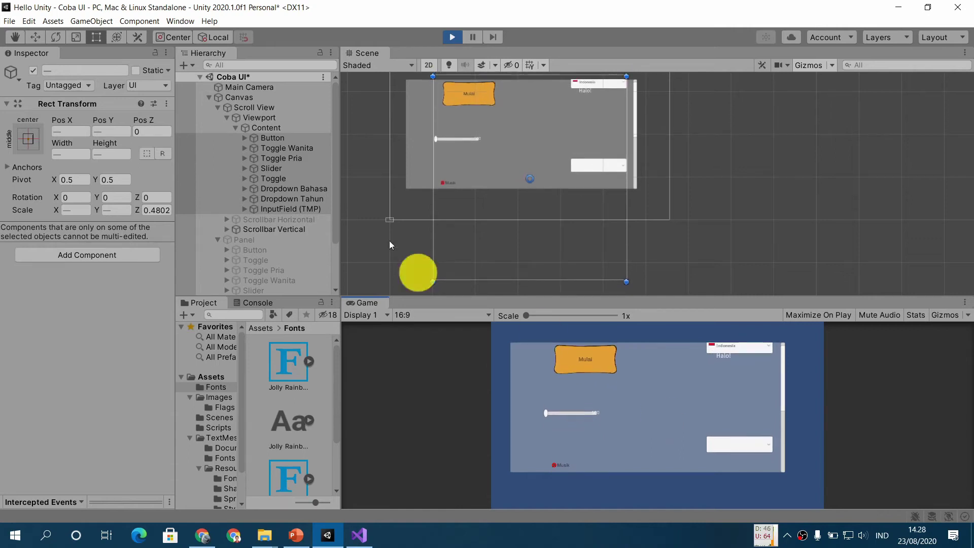
Step: Select the Scroll View object, test pulling its content upward in the Game view, and exit Play mode
left_click(268, 109)
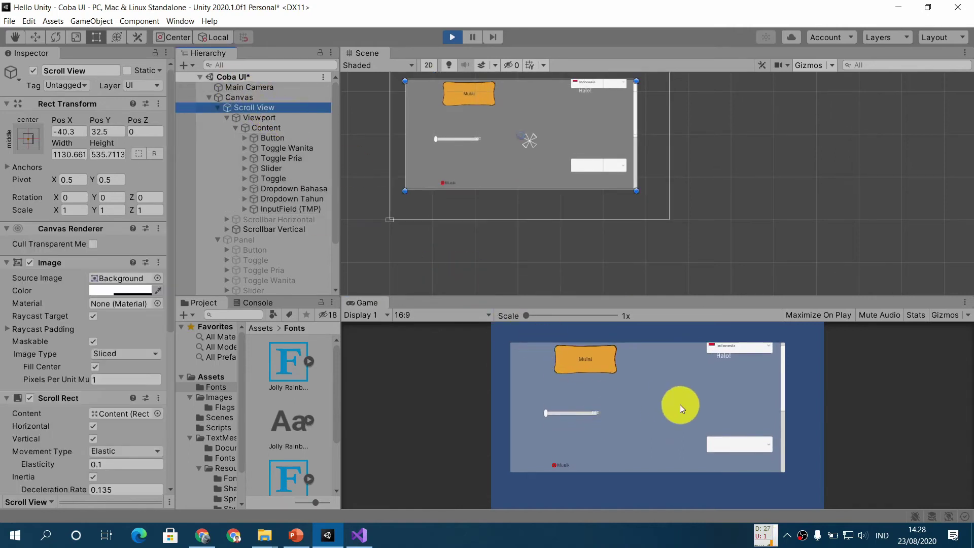
left_click_drag(661, 443, 671, 425)
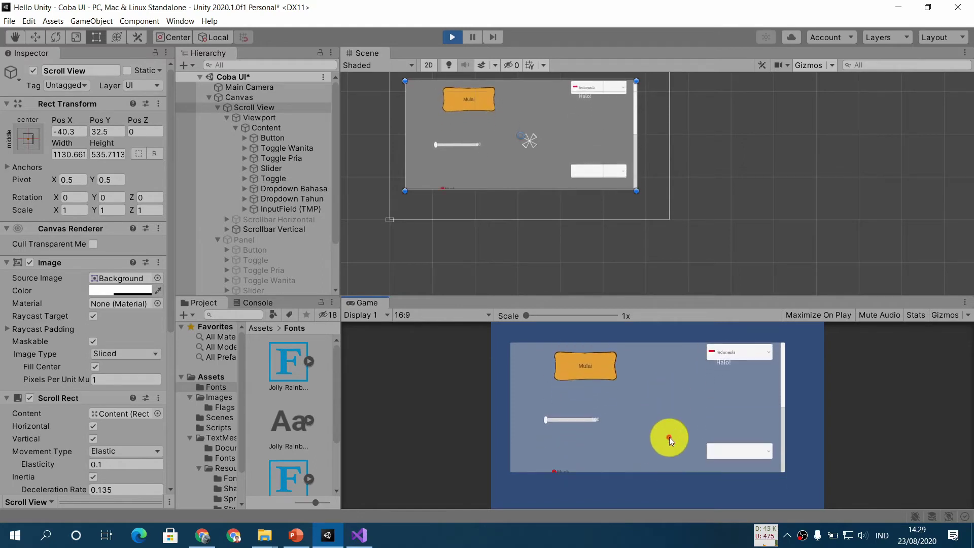
left_click(450, 39)
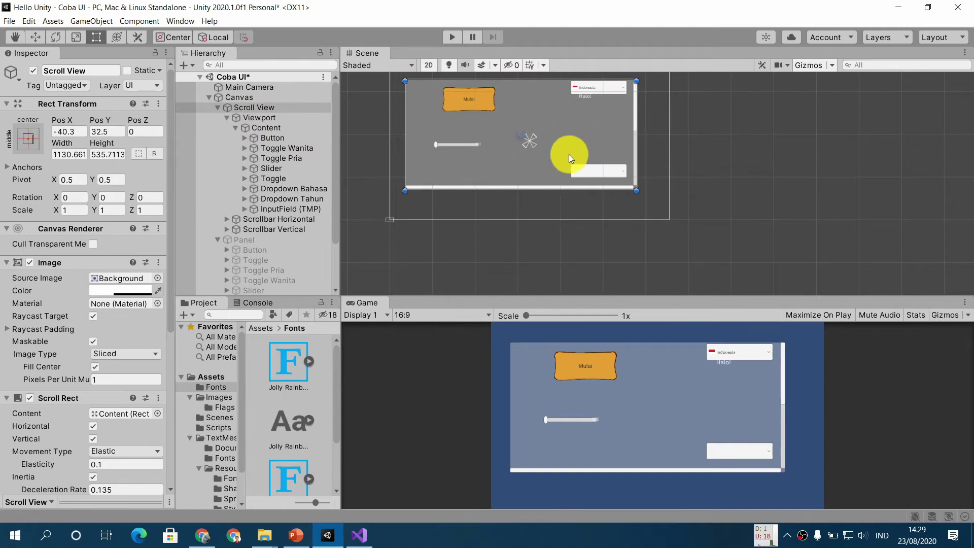
Step: Switch to PowerPoint and read the slide about ScrollView settings
scroll(69, 336, "down", 10)
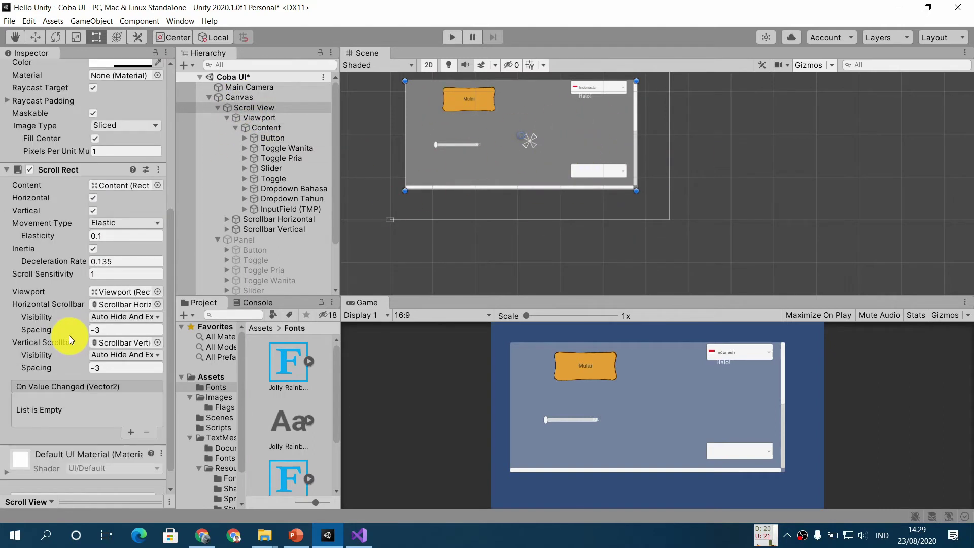
left_click(295, 533)
left_click(280, 355)
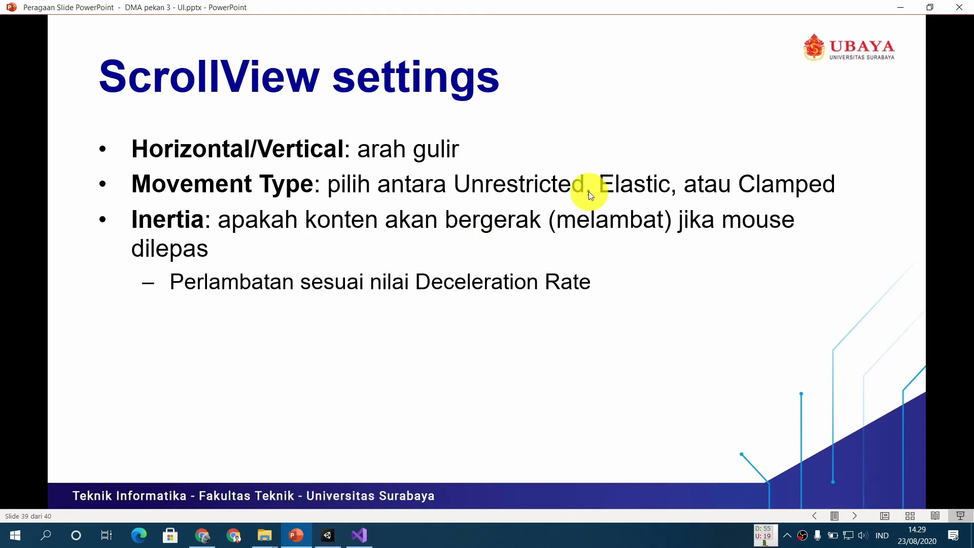
Step: Switch back to Unity and view the Movement Type options of the Scroll View's Scroll Rect without changing the selection
left_click(326, 533)
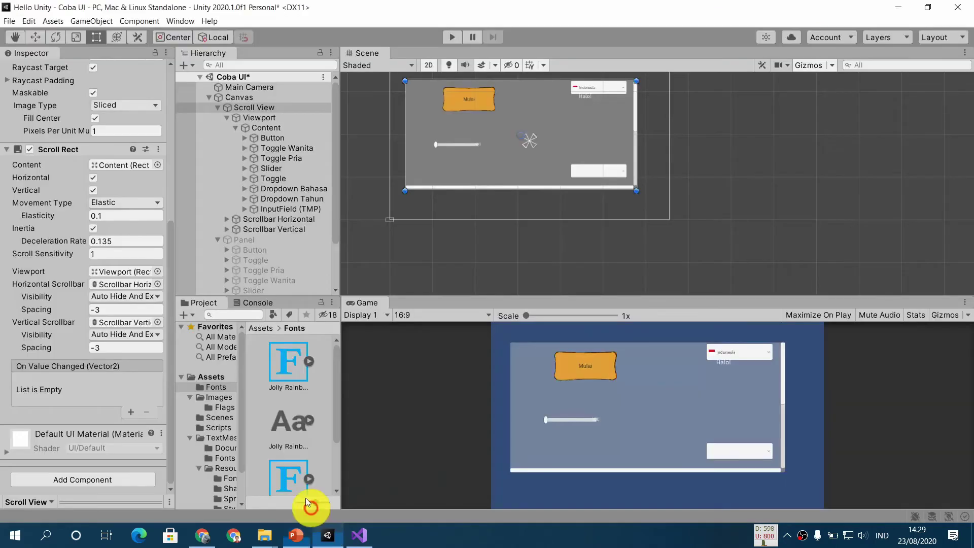
left_click(138, 200)
left_click(143, 203)
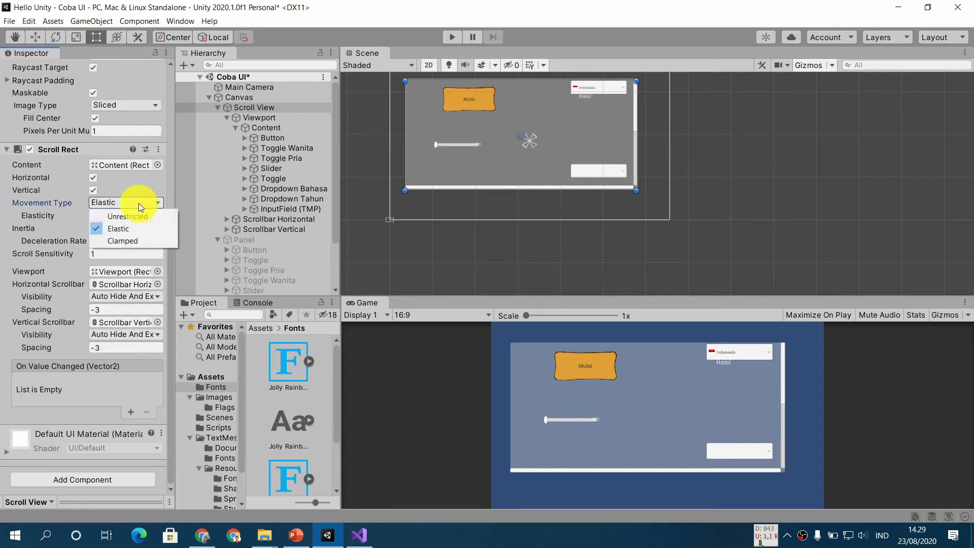
left_click(141, 207)
Step: In Play mode, disable Horizontal scrolling in the Scroll Rect and test pulling the content in the Game view
left_click(452, 37)
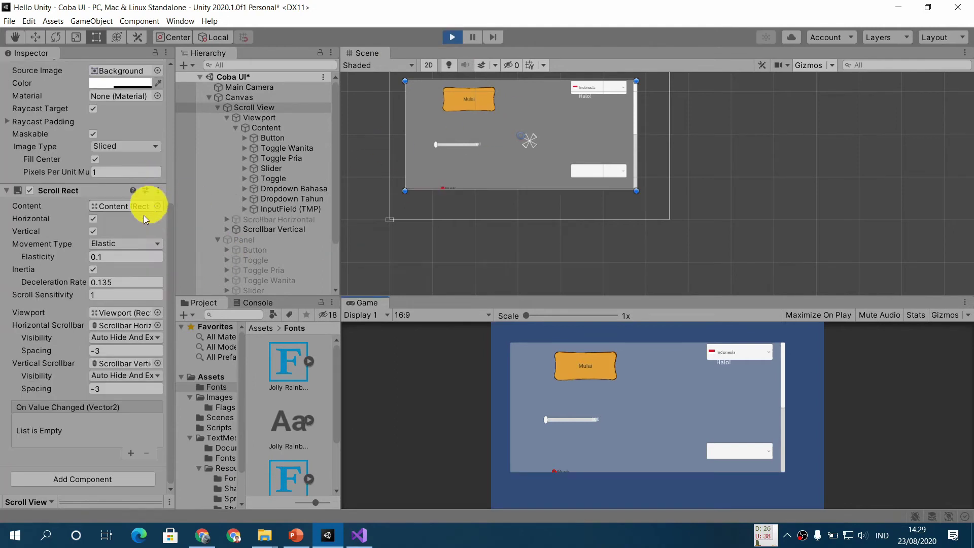
left_click_drag(705, 377, 648, 457)
left_click(93, 219)
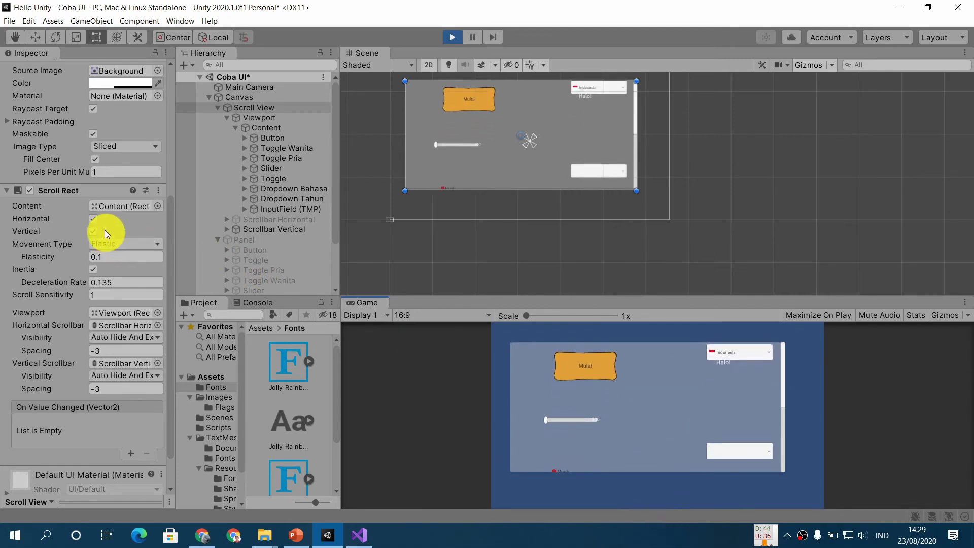
left_click(93, 219)
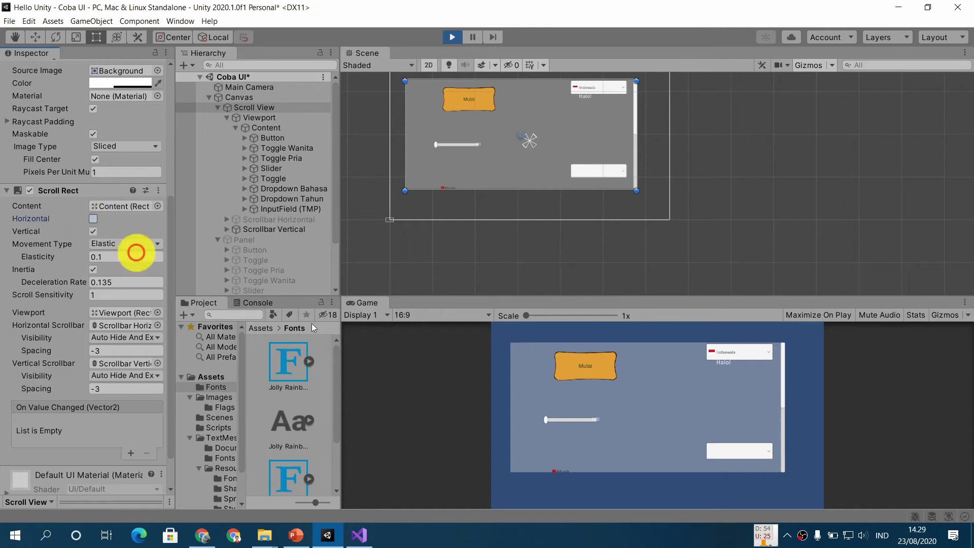
left_click_drag(689, 392, 659, 405)
left_click(558, 420)
left_click_drag(558, 420, 555, 395)
Step: Set the Scroll Rect's Movement Type to Clamped and test pulling the content up and down
left_click(139, 245)
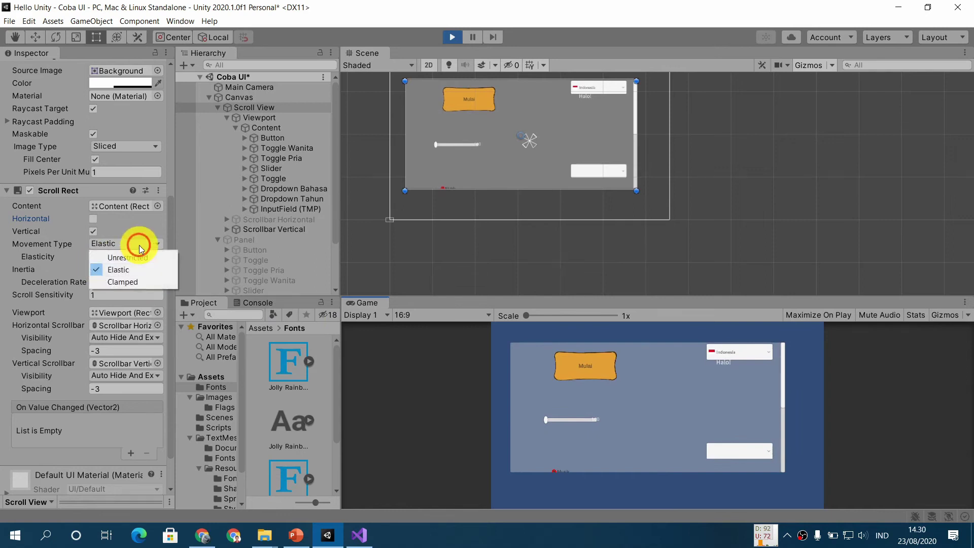
left_click(147, 282)
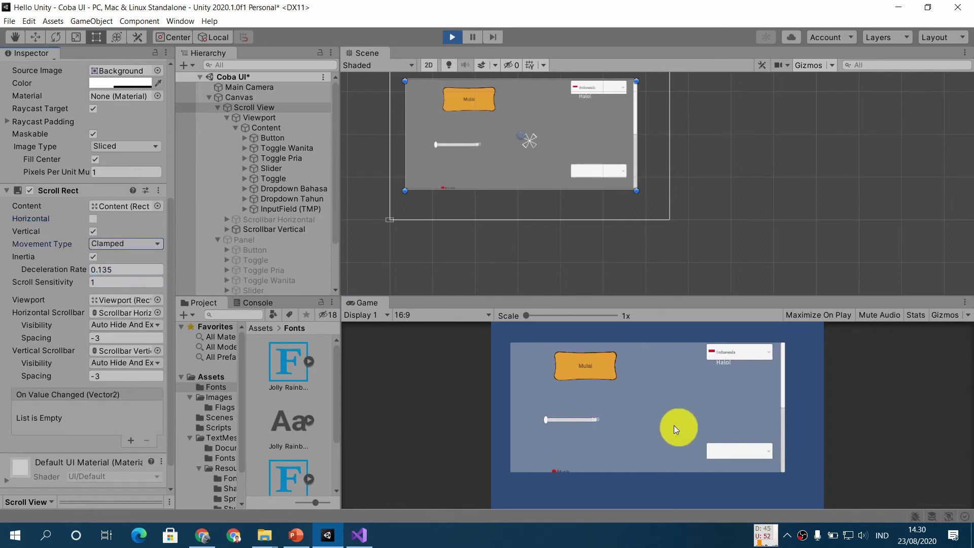
left_click_drag(674, 425, 658, 468)
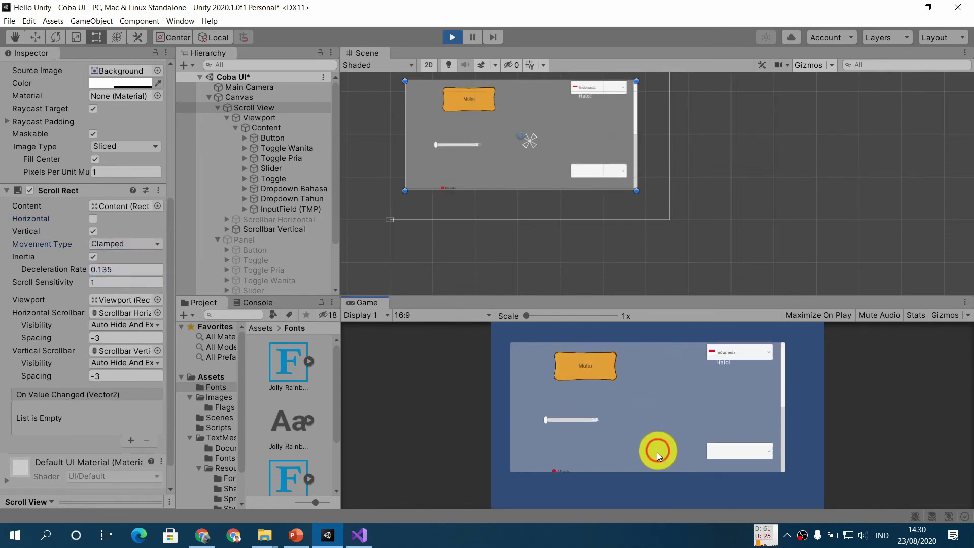
left_click_drag(653, 416, 671, 358)
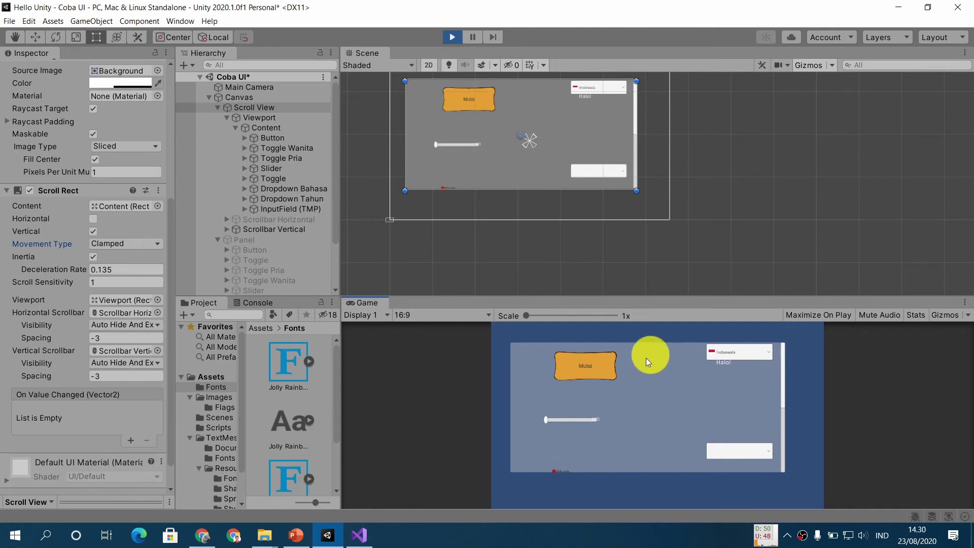
left_click_drag(655, 397, 656, 418)
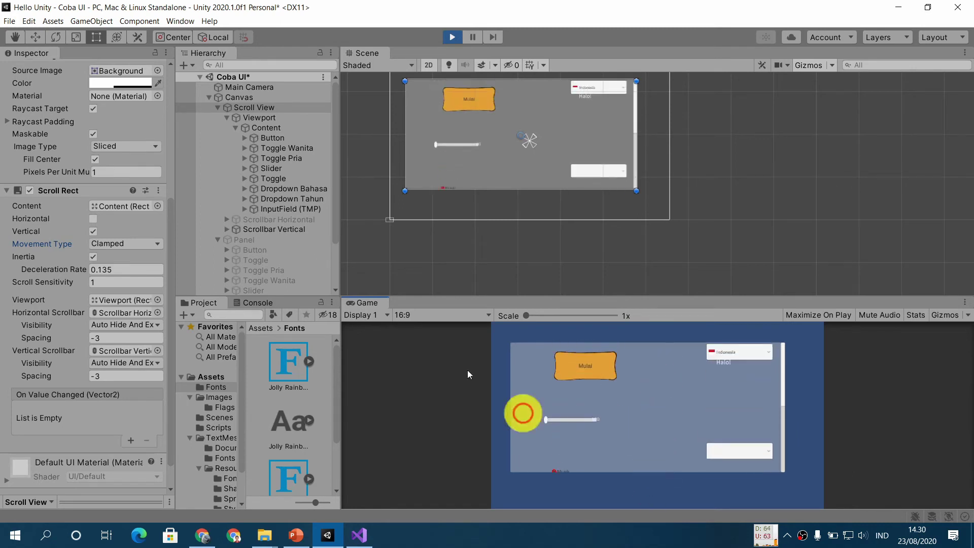
Step: Set the Movement Type to Unrestricted, test pulling the content beyond the Viewport in both vertical directions, and exit Play mode
left_click(157, 245)
left_click(147, 256)
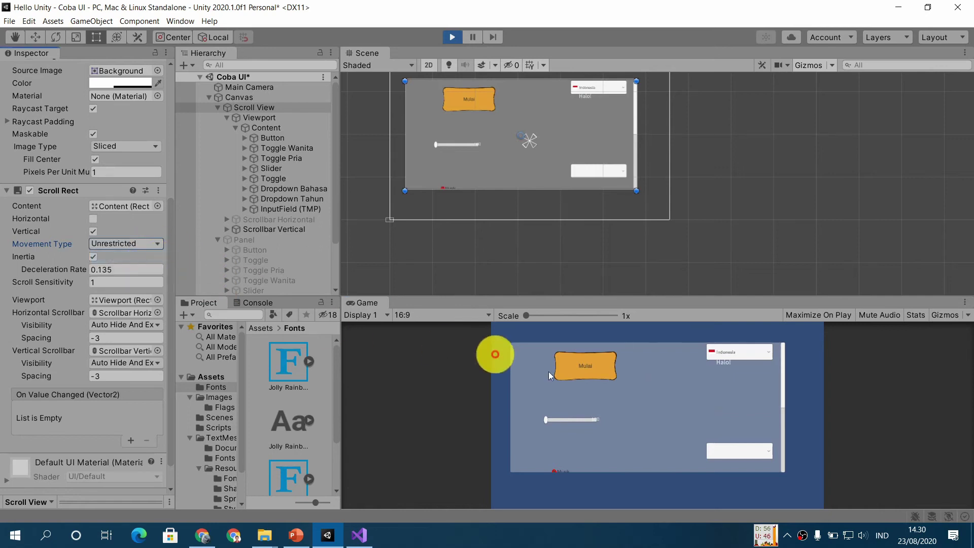
left_click_drag(656, 379, 653, 410)
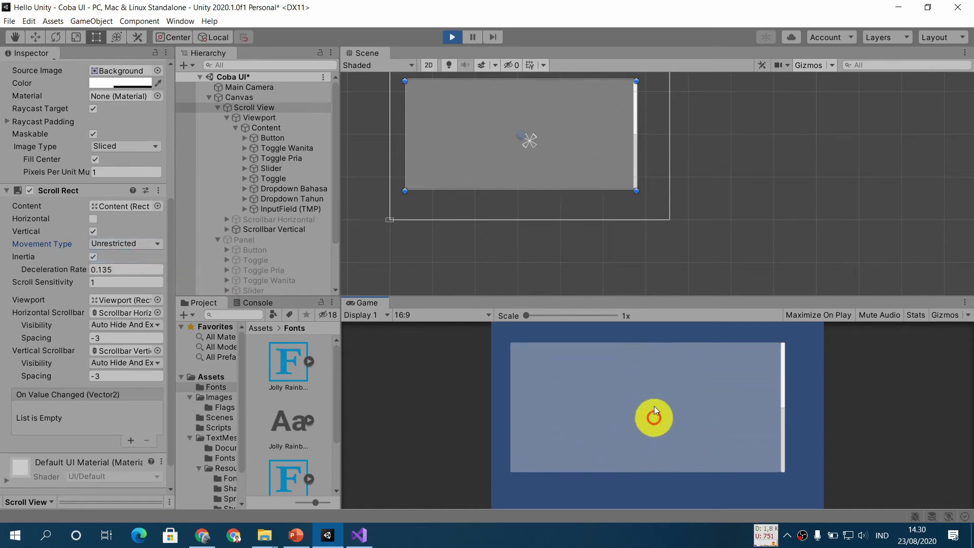
left_click_drag(668, 442, 676, 381)
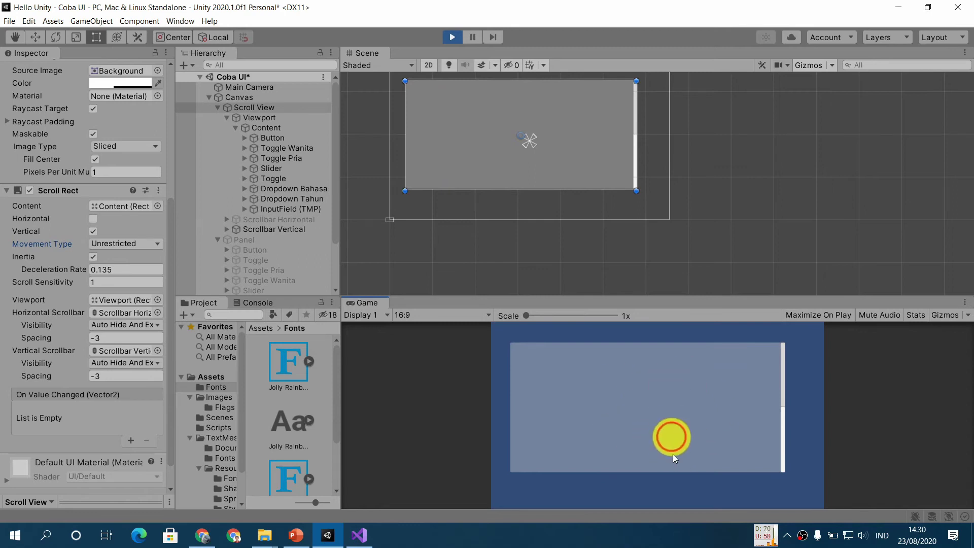
left_click_drag(661, 453, 772, 353)
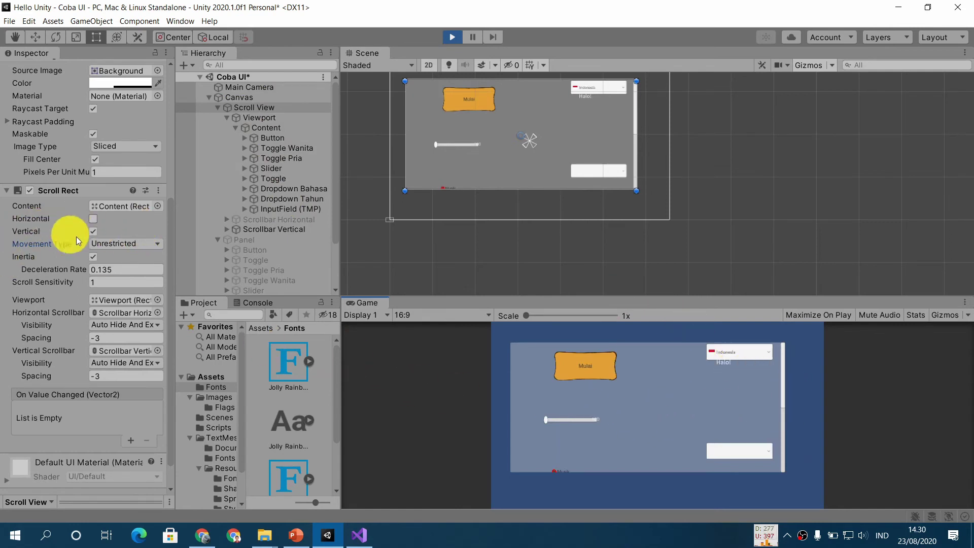
left_click(452, 37)
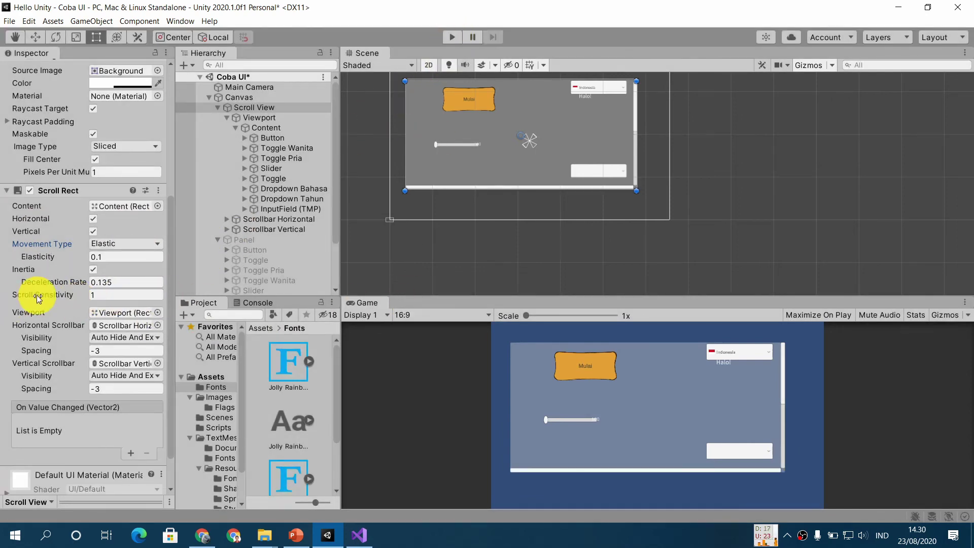
Step: Restart Play mode, set the Scroll Rect's Scroll Sensitivity to 5, and test scrolling the content
left_click(451, 38)
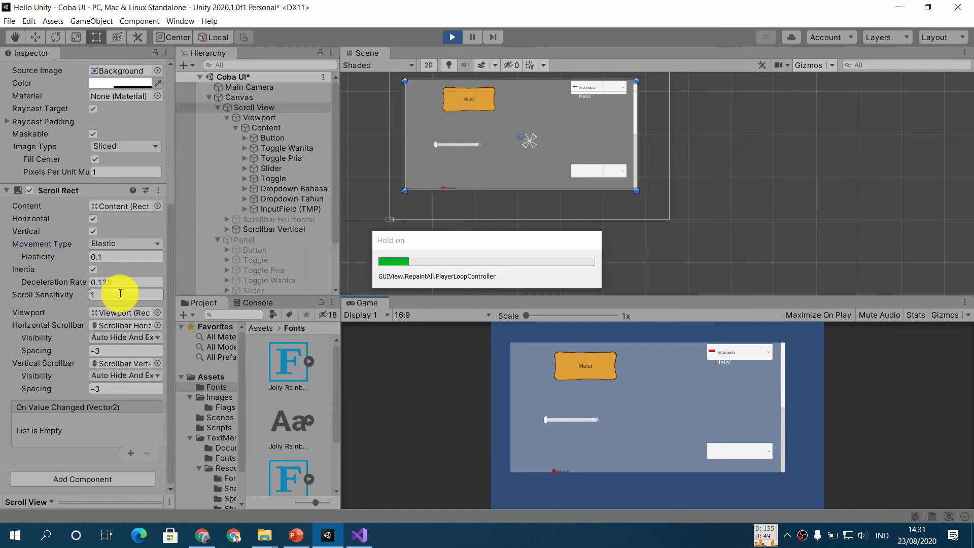
left_click(44, 294)
type("5")
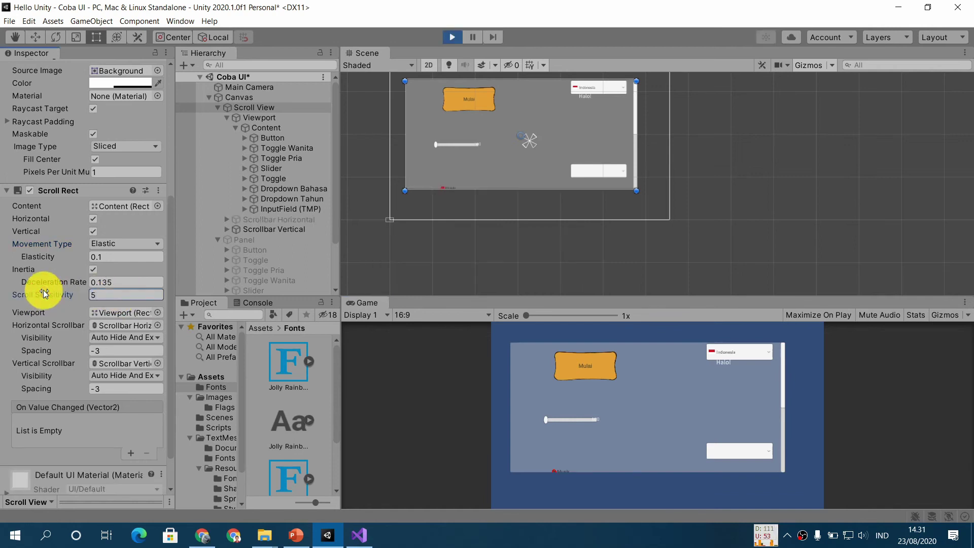
left_click_drag(660, 428, 659, 391)
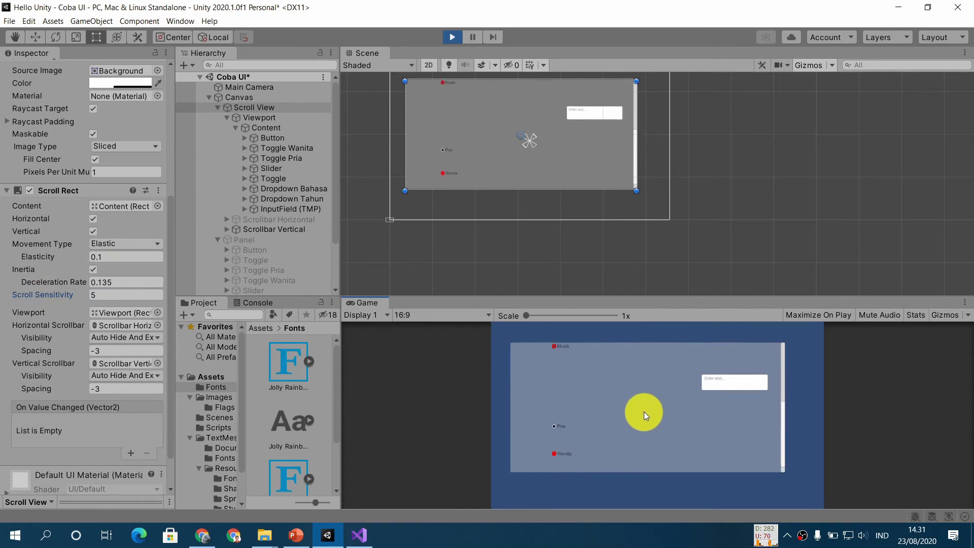
scroll(643, 412, "up", 3)
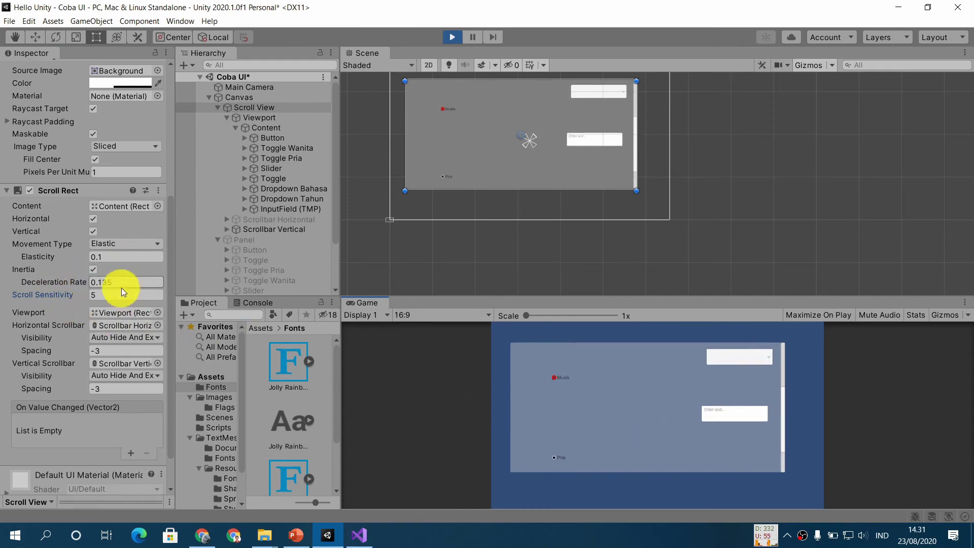
Step: Set the Scroll Sensitivity to 1 and test wheel scrolling back up through the content
left_click(17, 289)
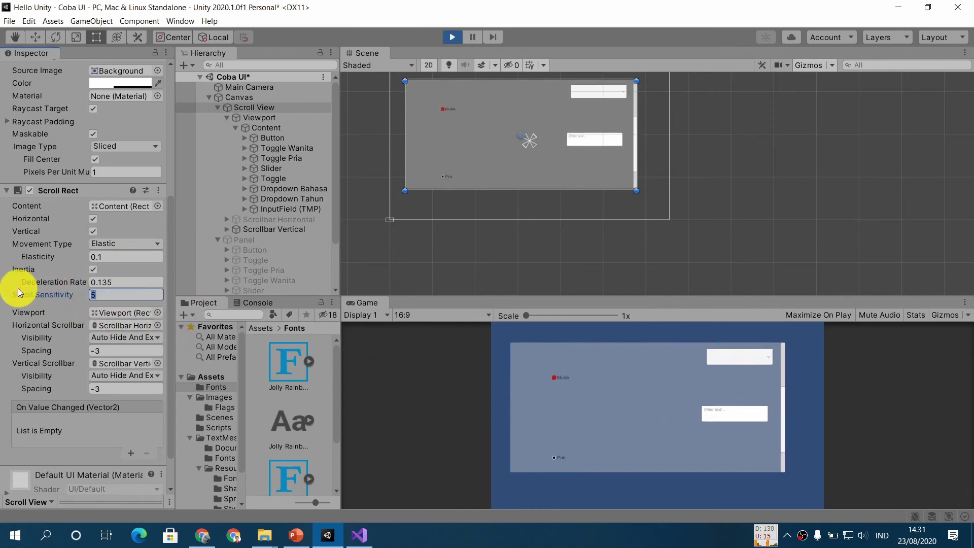
type("1")
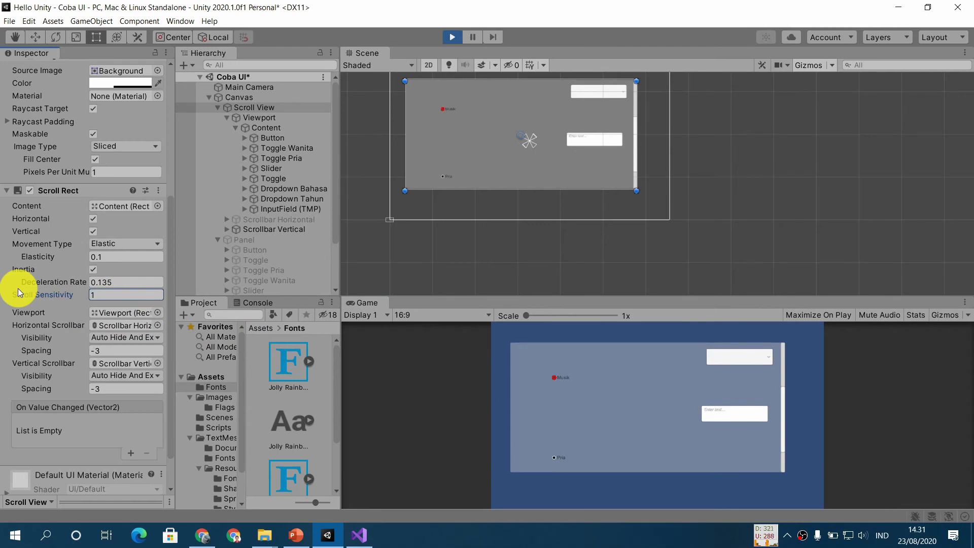
left_click(656, 416)
scroll(656, 403, "up", 2)
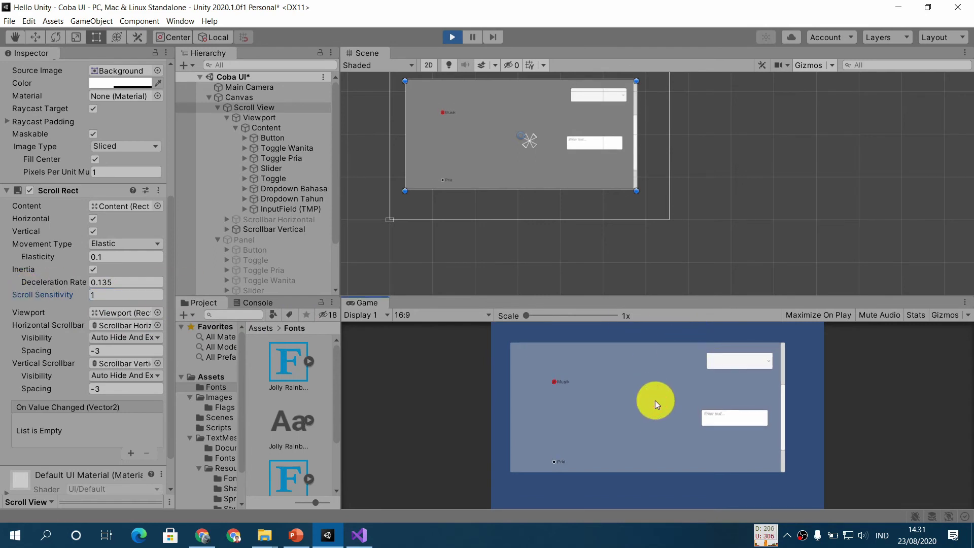
scroll(655, 400, "up", 6)
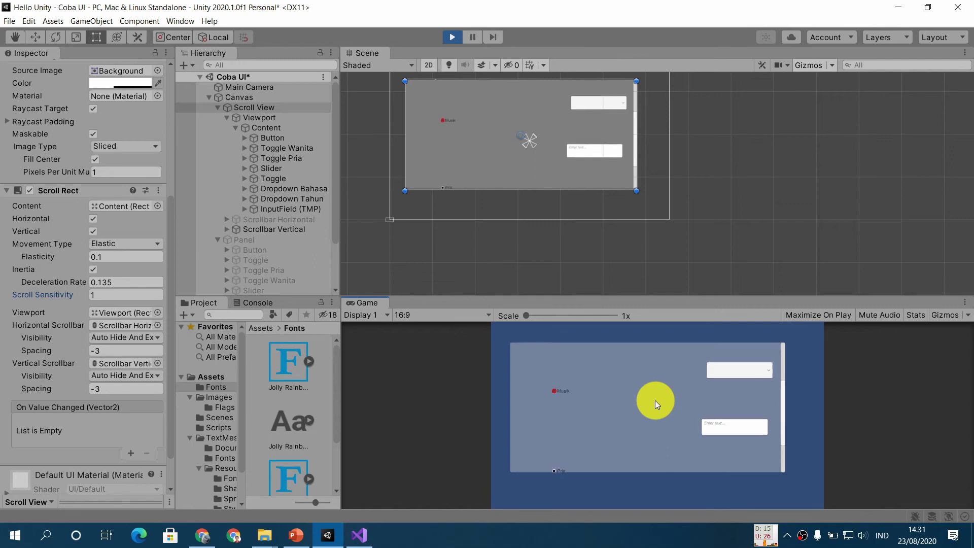
scroll(656, 400, "up", 6)
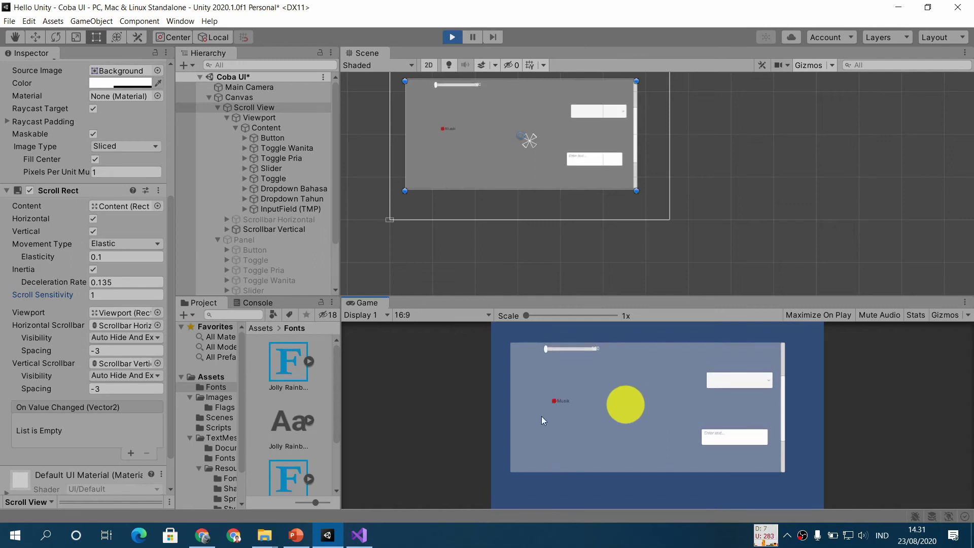
Step: Set the Scroll Sensitivity to 100 and test wheel scrolling of the content in the Game view
left_click(139, 295)
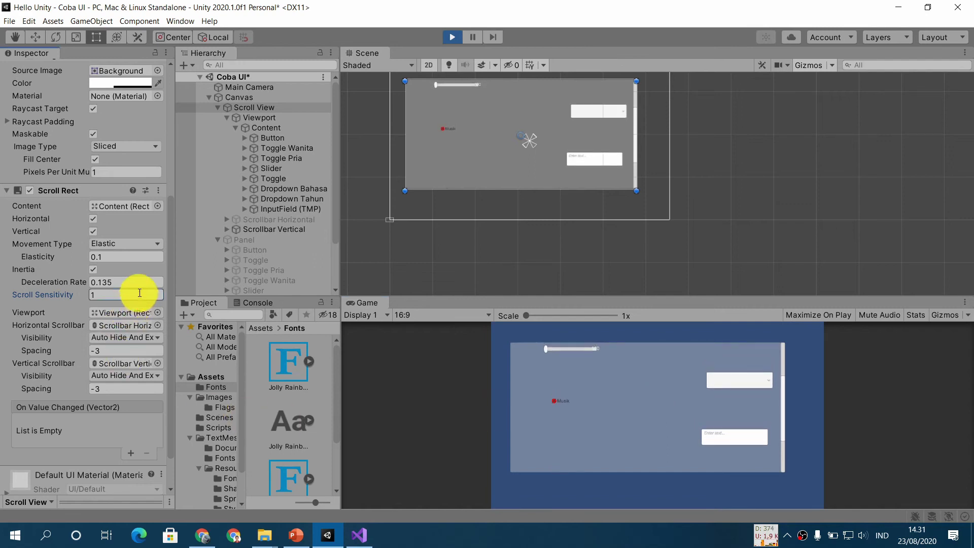
left_click(138, 293)
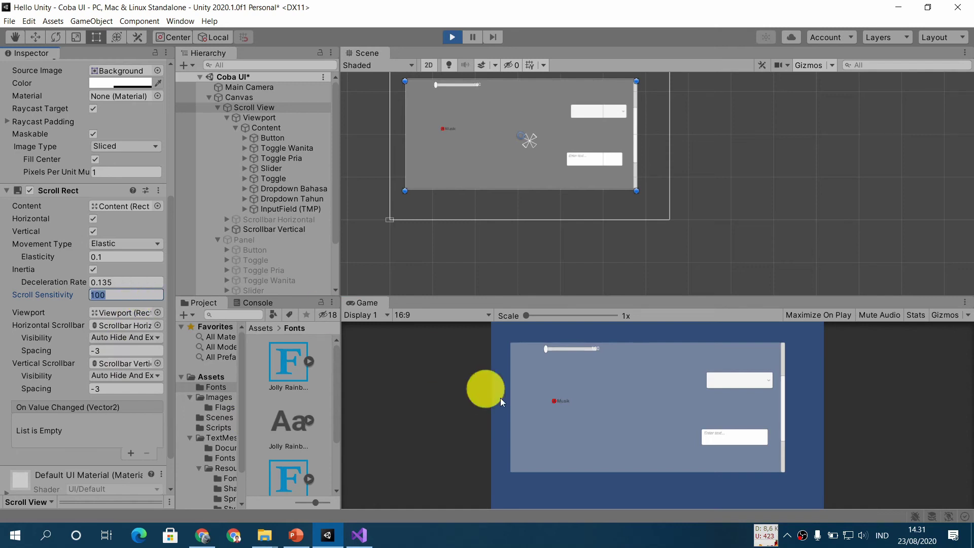
left_click(650, 414)
scroll(649, 414, "down", 5)
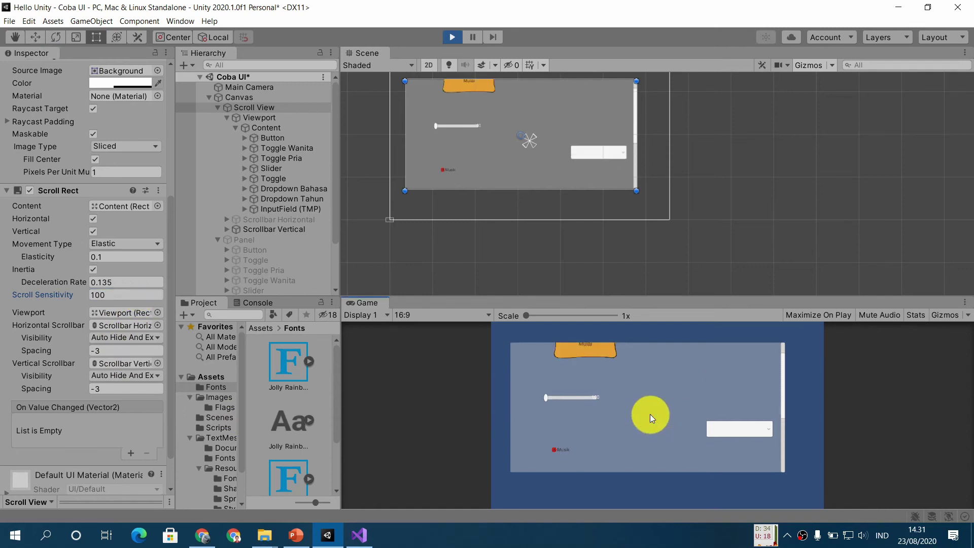
Step: Test fast wheel scrolling of the content up to its beginning and back down in the Game view
scroll(650, 414, "up", 3)
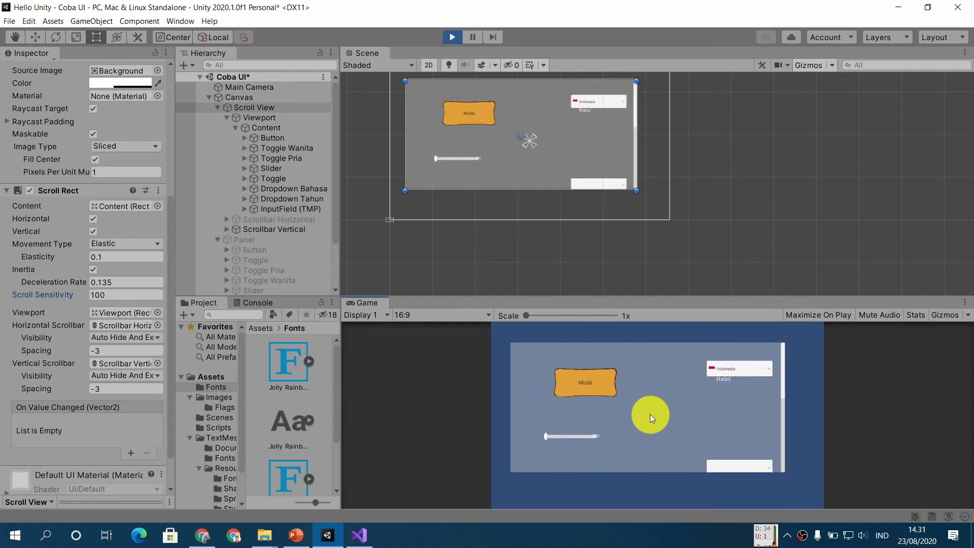
scroll(650, 414, "up", 4)
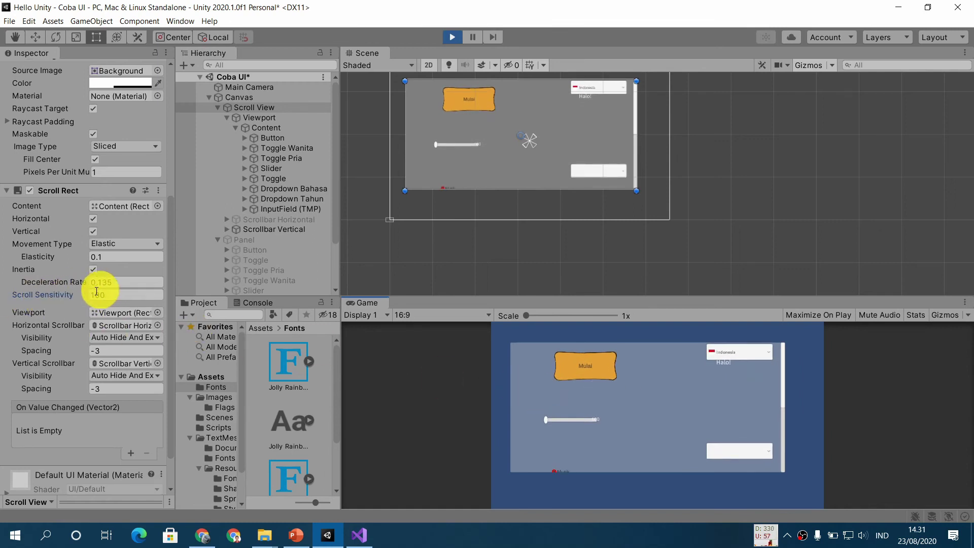
scroll(639, 403, "down", 3)
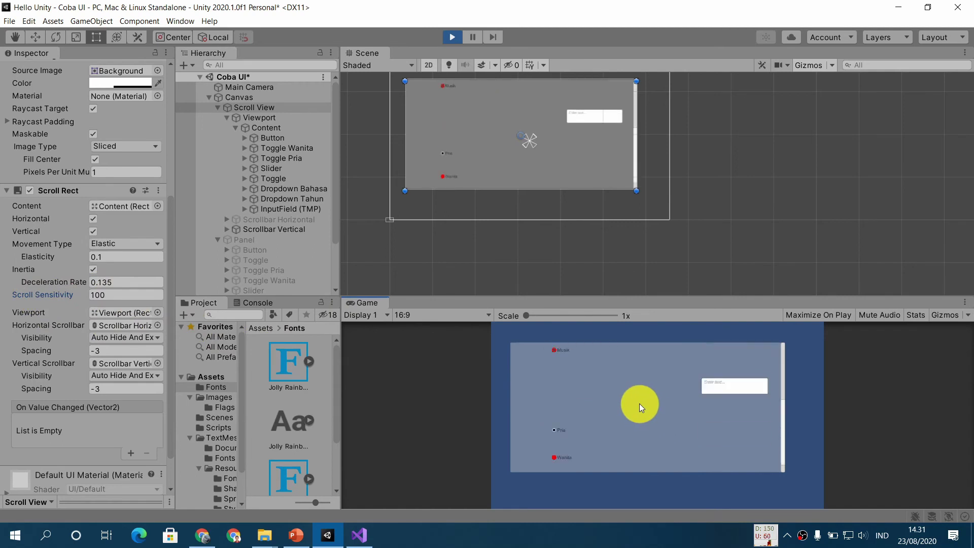
Step: Set the Scroll Rect's Scroll Sensitivity to 1, test wheel scrolling in both directions, and exit Play mode
left_click(30, 291)
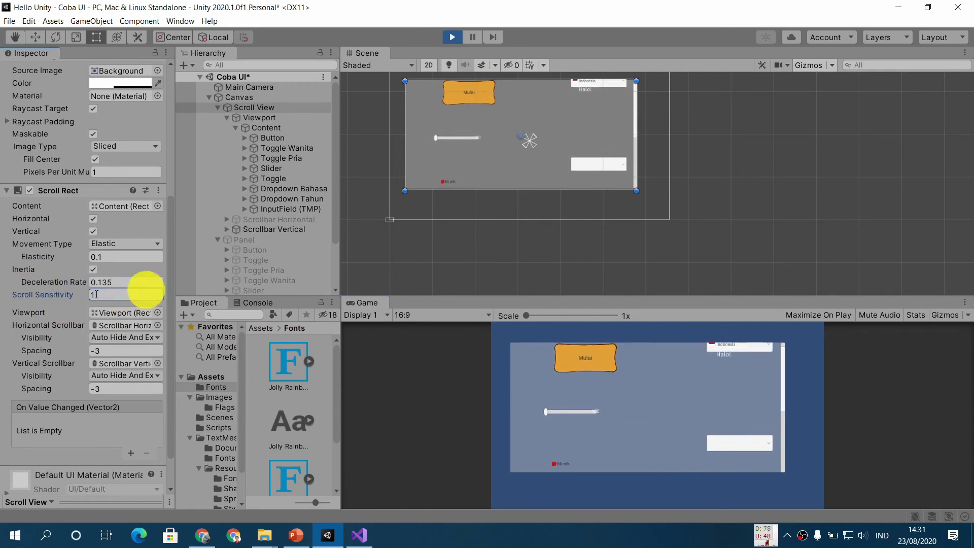
left_click(657, 400)
scroll(655, 401, "up", 5)
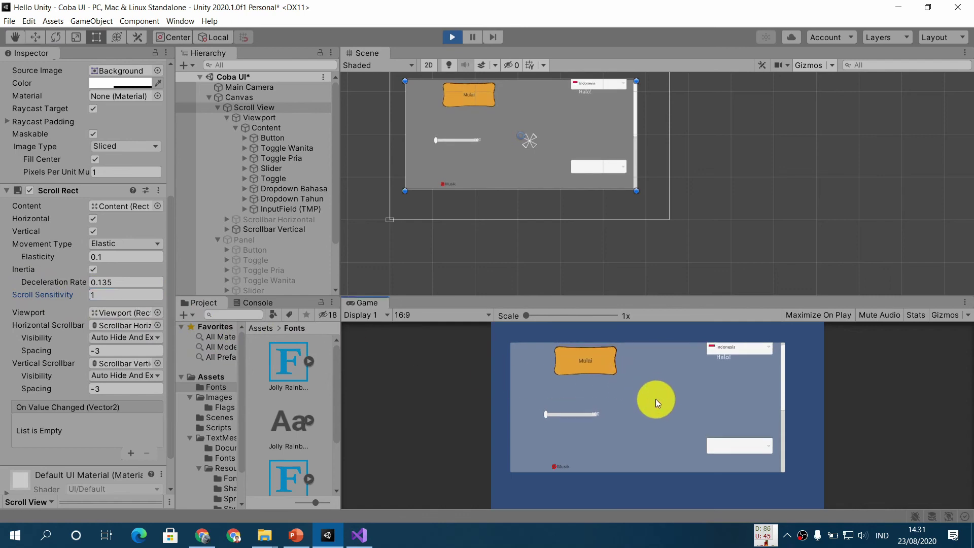
scroll(654, 403, "down", 10)
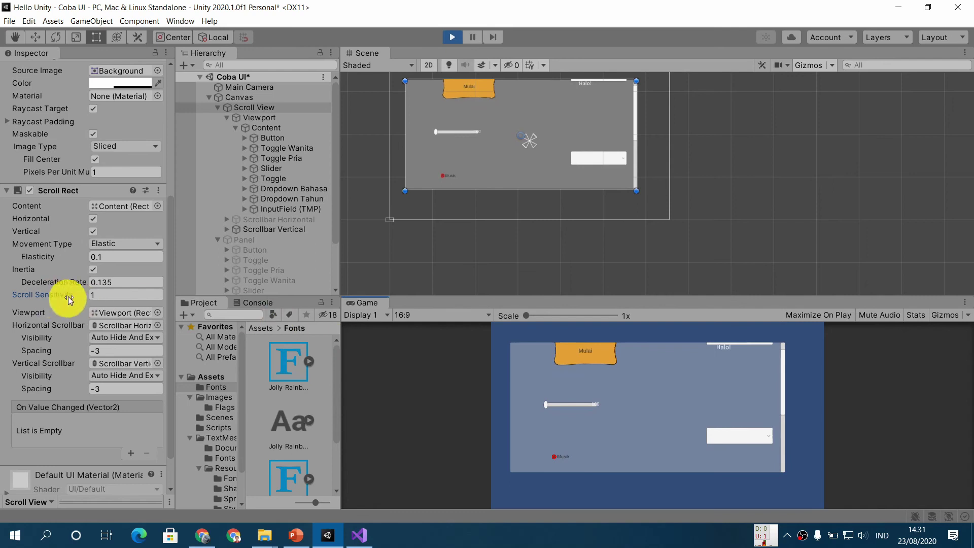
left_click(45, 299)
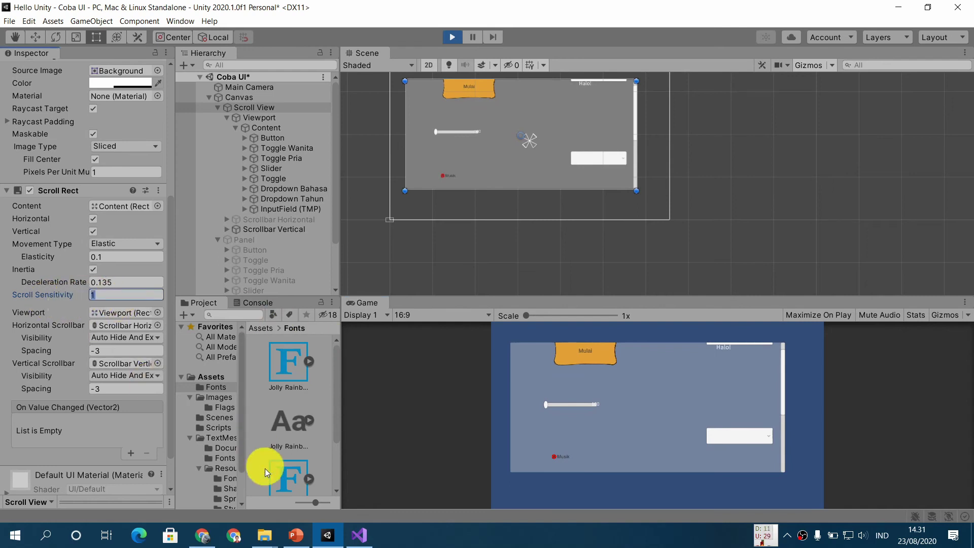
left_click(451, 41)
Step: Switch to the PowerPoint slide show and advance from the ScrollView settings slide to the closing "PERTANYAAN?" slide
left_click(300, 537)
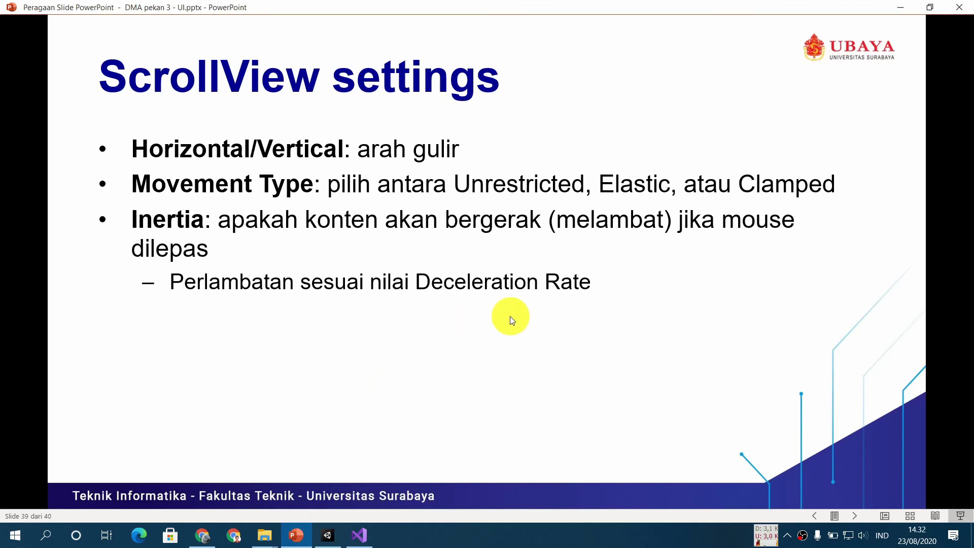
key("Right")
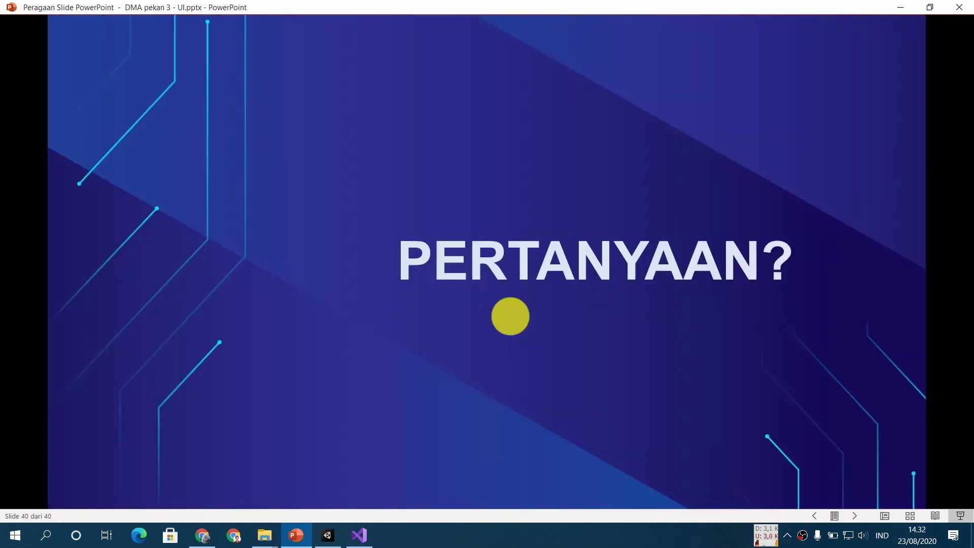